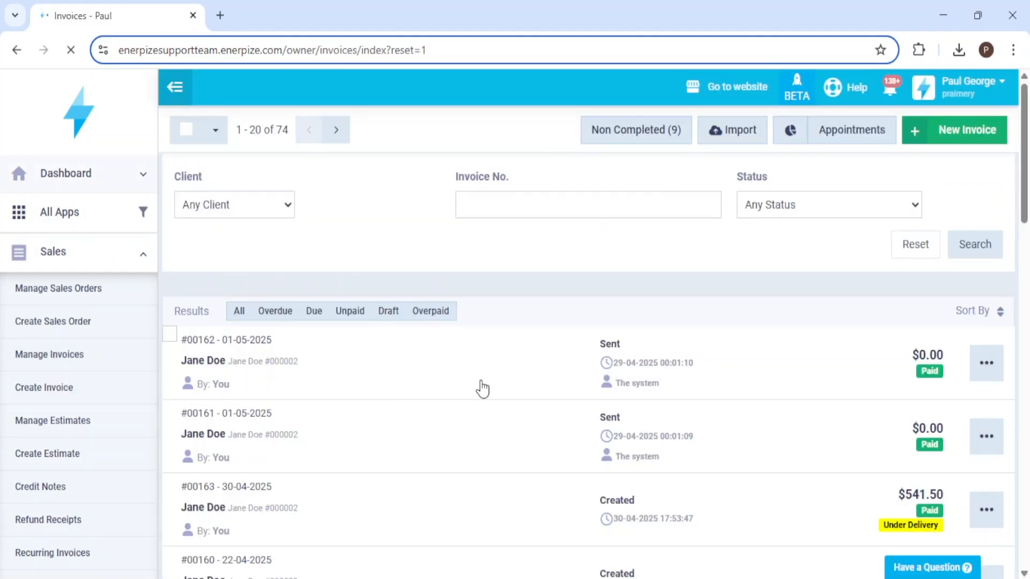
Step: Open sales invoice #00163 and start assigning cost centers to it
click(465, 452)
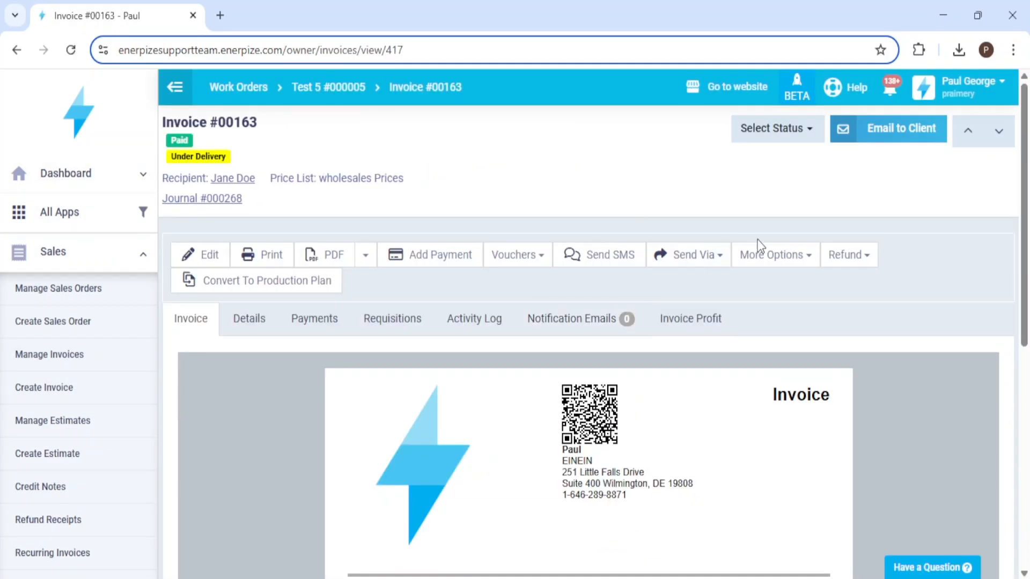
click(761, 247)
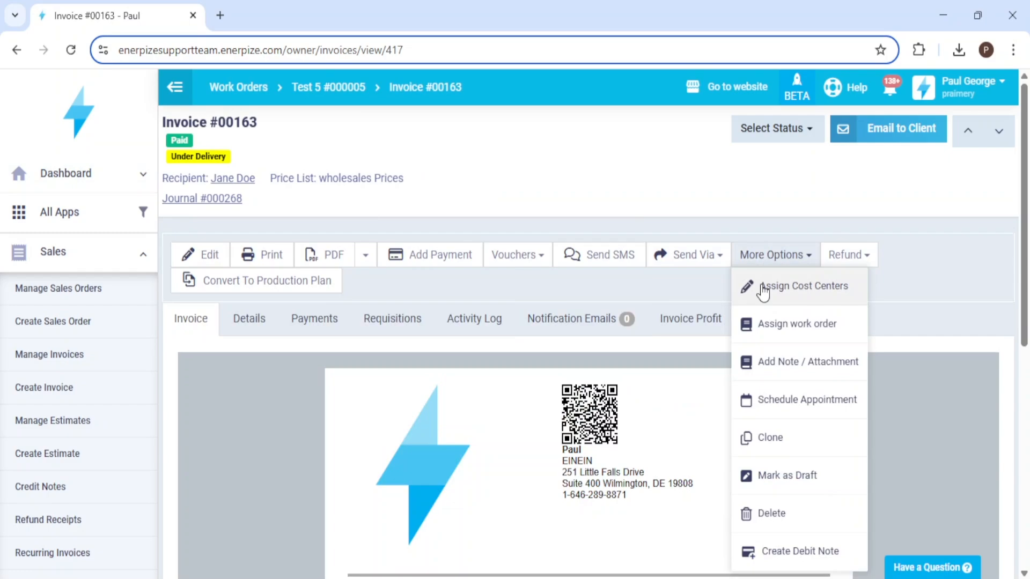
click(762, 289)
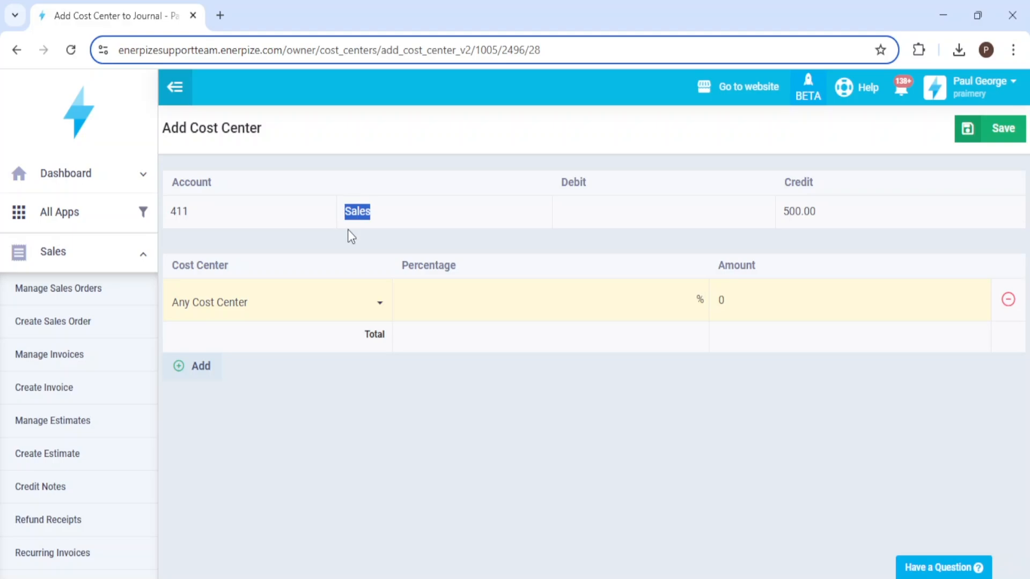
Step: Allocate 30% of the Sales account to the cost center Subaccount 1
click(386, 305)
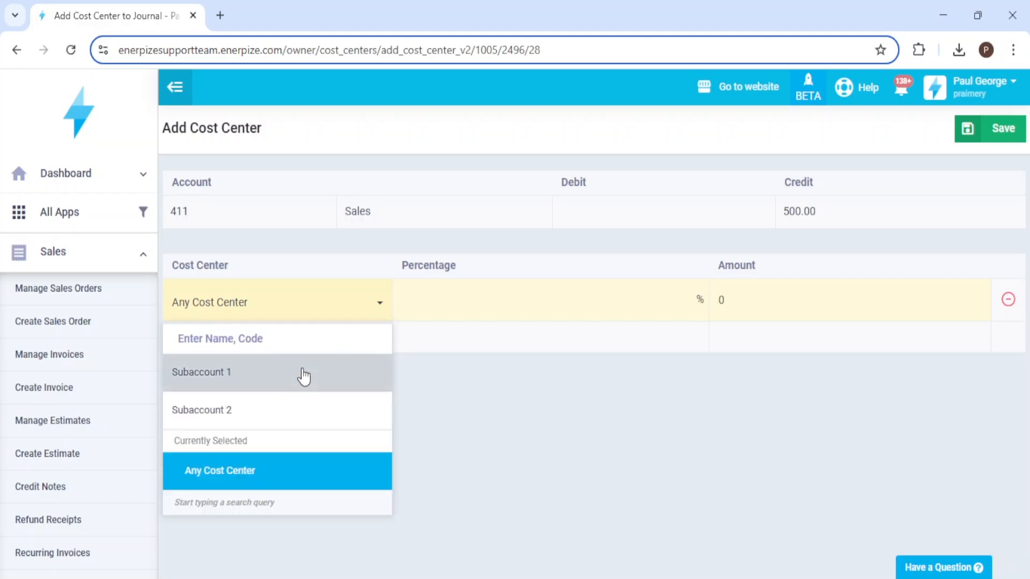
click(304, 375)
text(30)
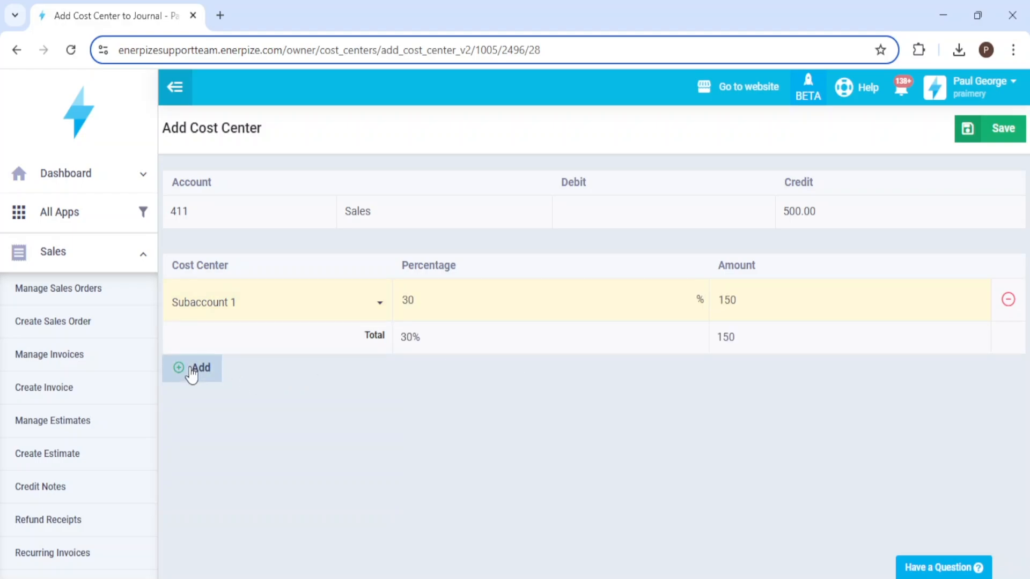
Step: Add a second cost center line for Subaccount 2 at 30% and remove that line again
click(191, 370)
click(256, 345)
click(246, 456)
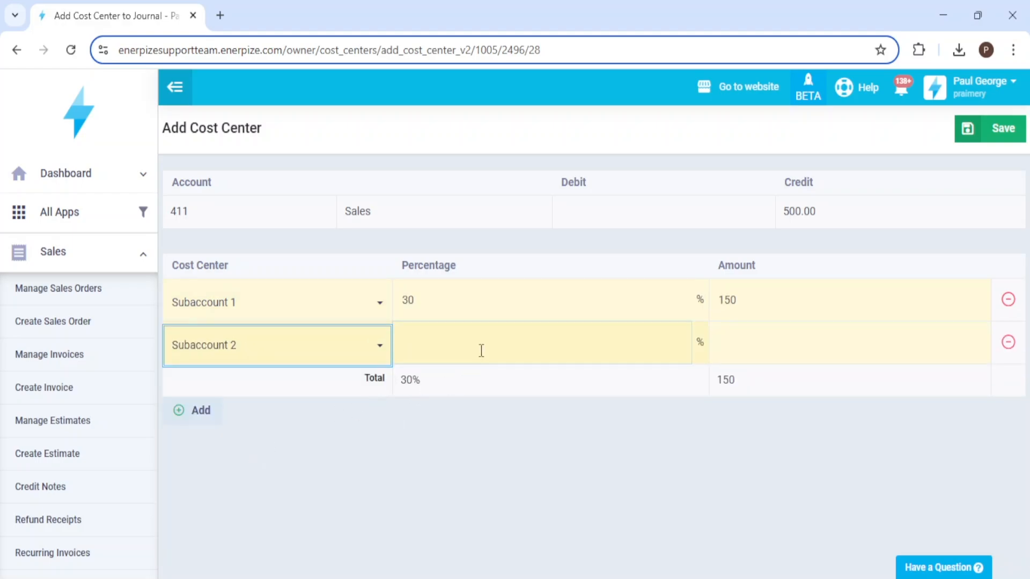
click(481, 351)
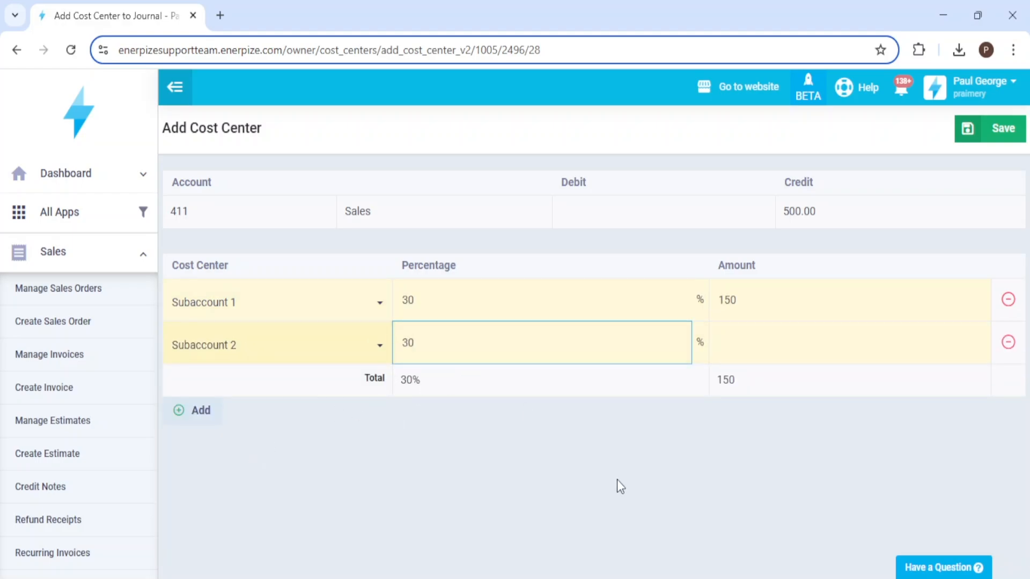
click(652, 517)
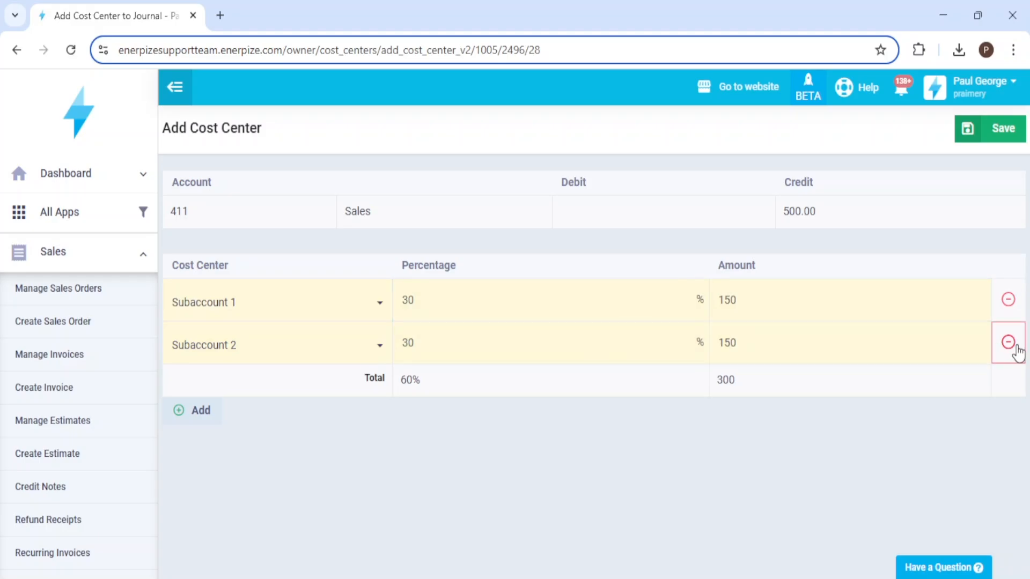
click(1008, 343)
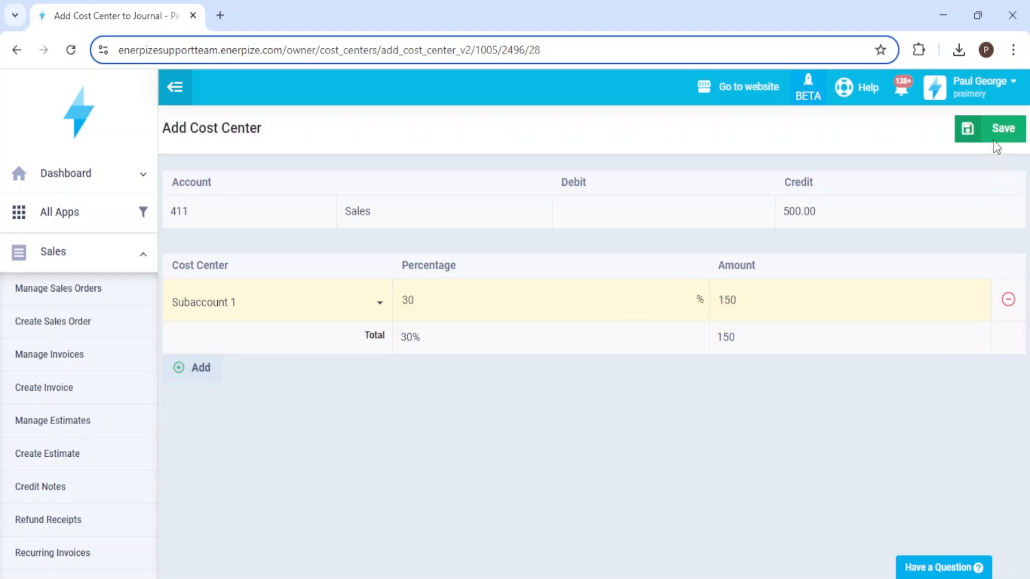
Step: Save the sales invoice's cost center assignment and open the list of purchase invoices
click(990, 134)
scroll(154, 352, down, 8)
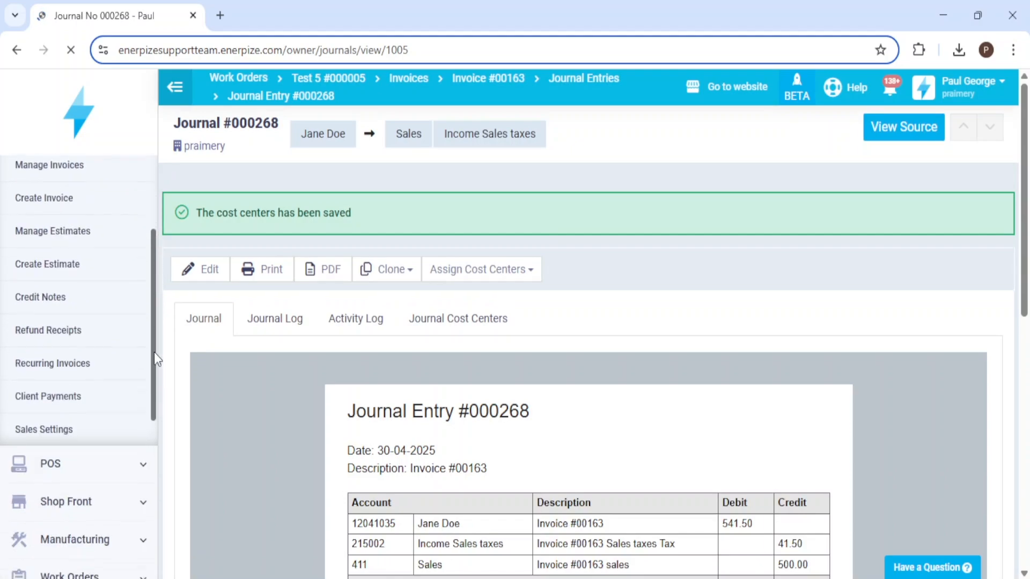
scroll(148, 429, down, 2)
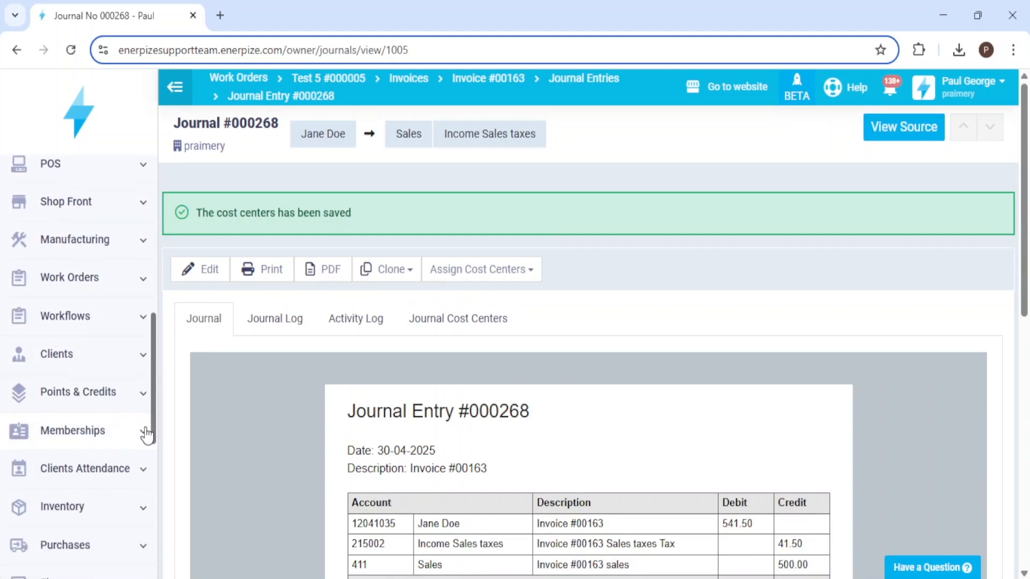
scroll(146, 434, down, 2)
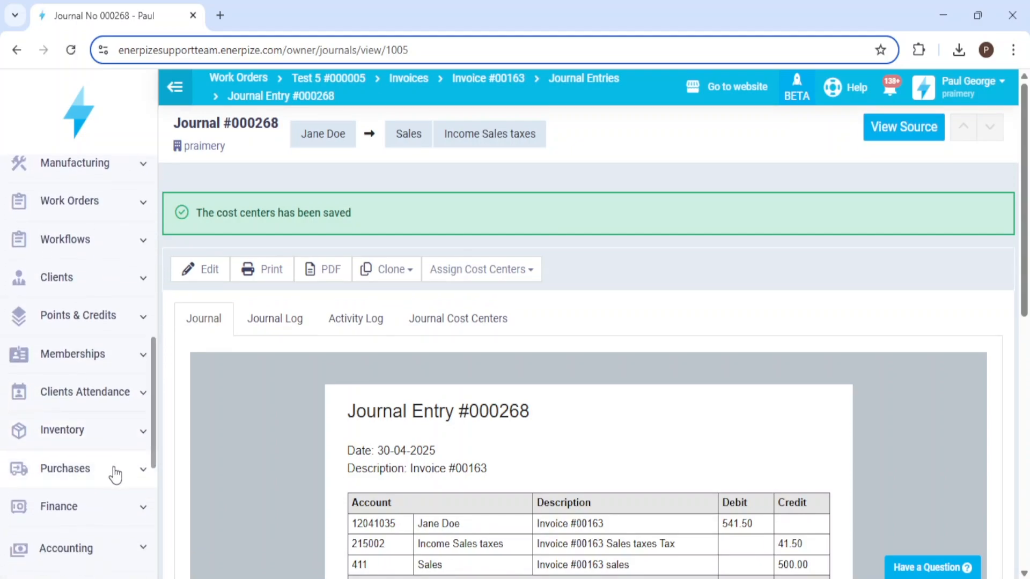
click(115, 472)
scroll(123, 429, down, 4)
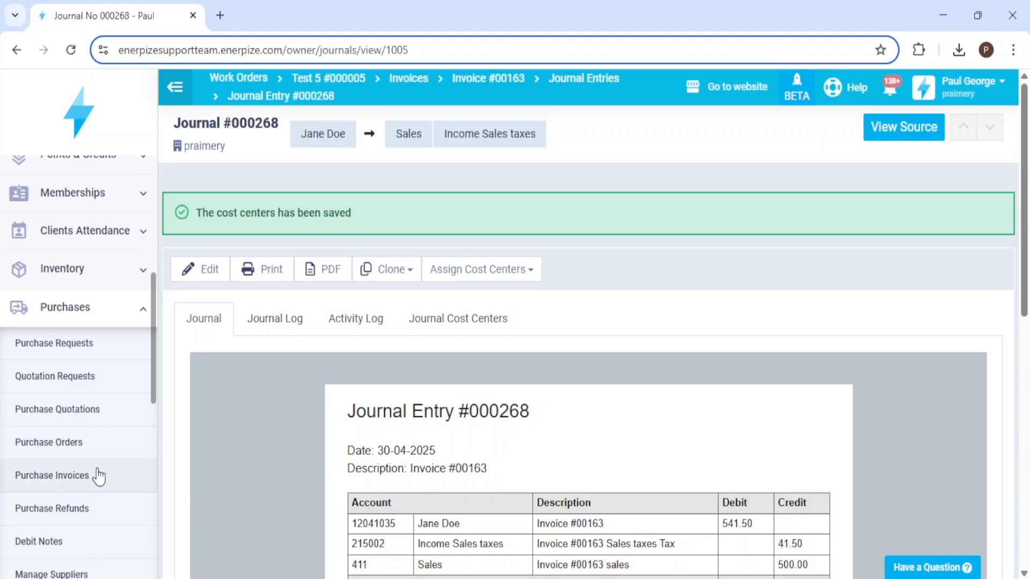
click(97, 476)
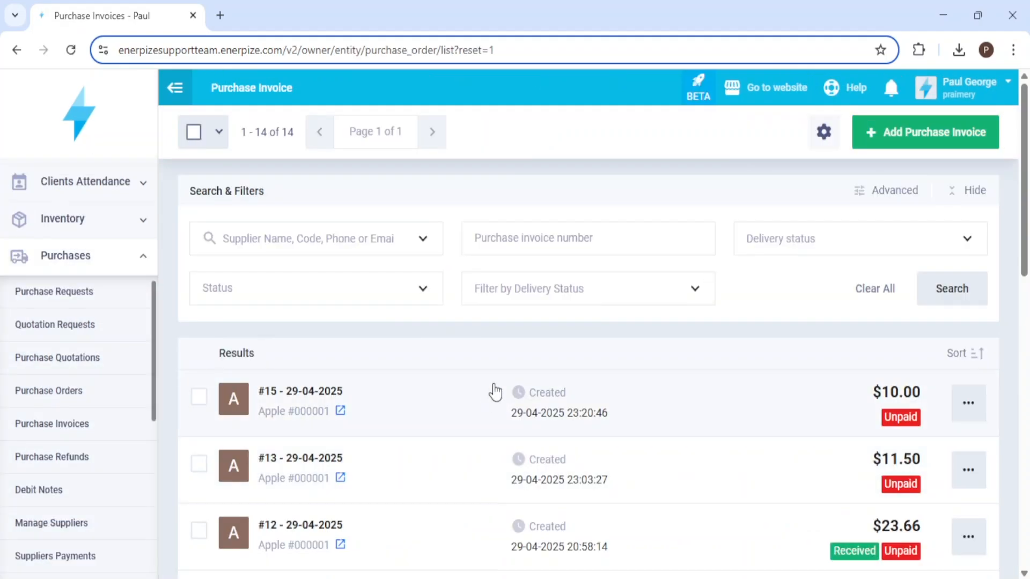
Step: Check the account used in purchase invoice #13's cost center assignment, and open purchase invoice #15 from the list
click(416, 488)
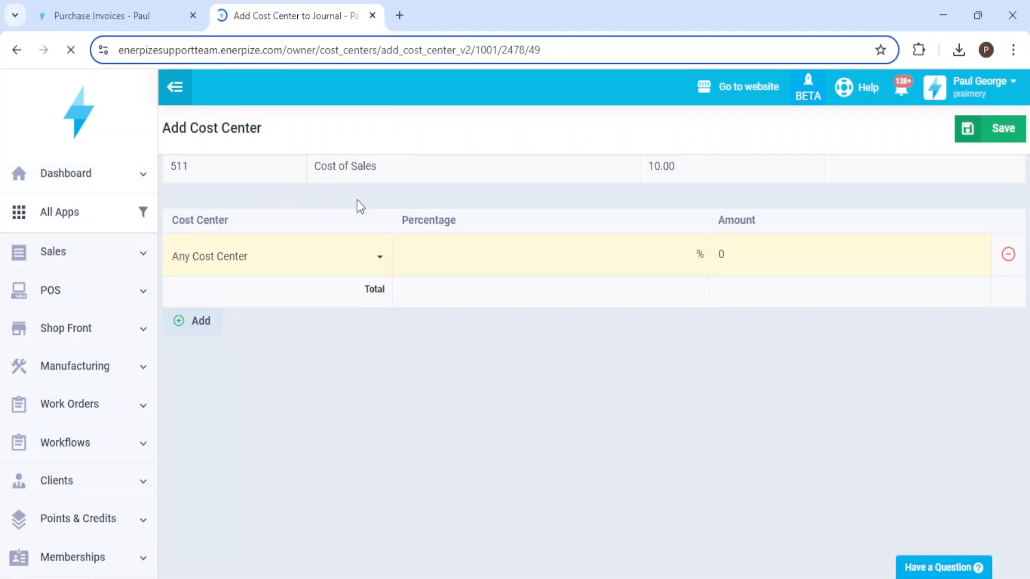
drag(395, 208, 314, 211)
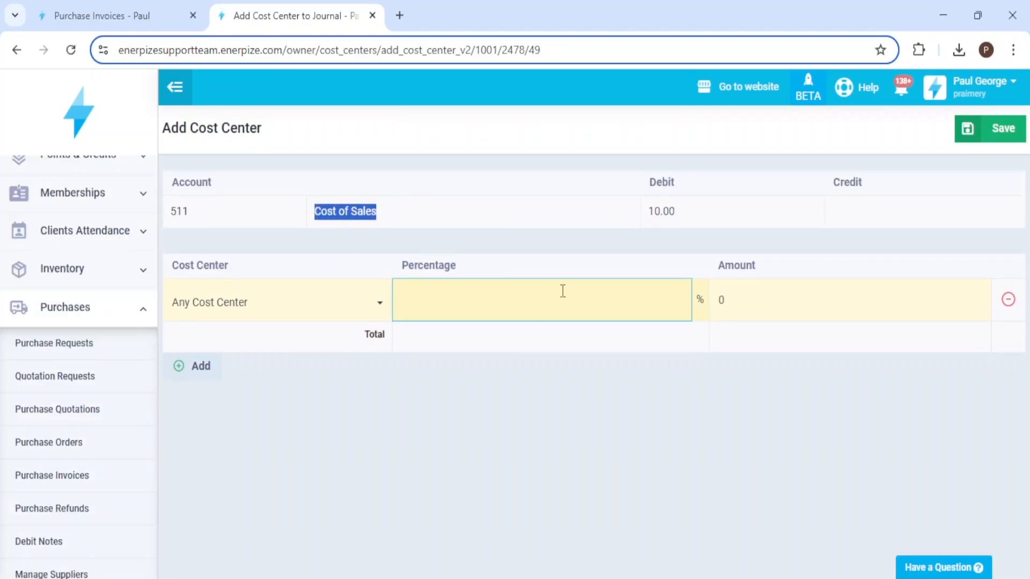
click(107, 15)
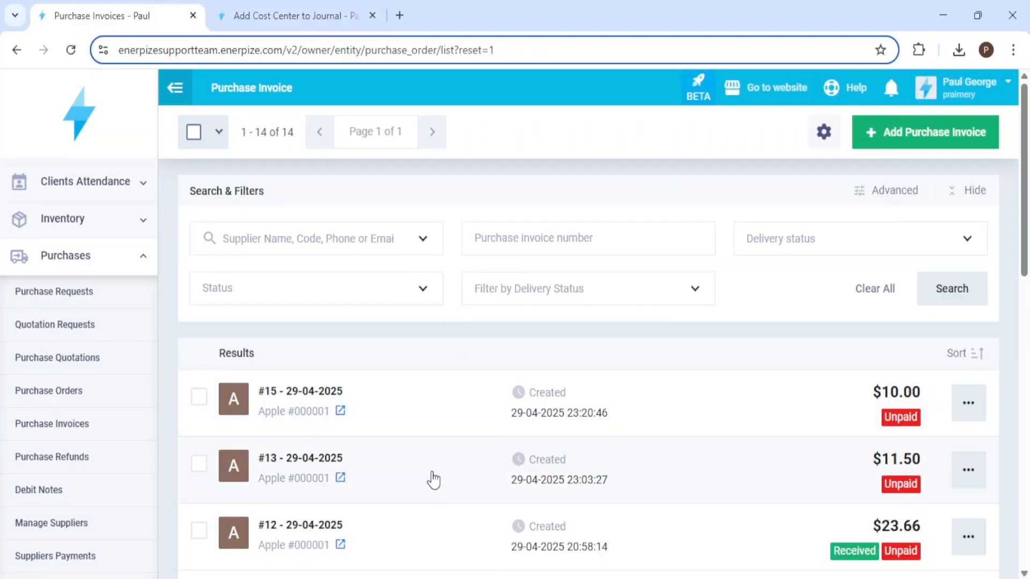
click(421, 413)
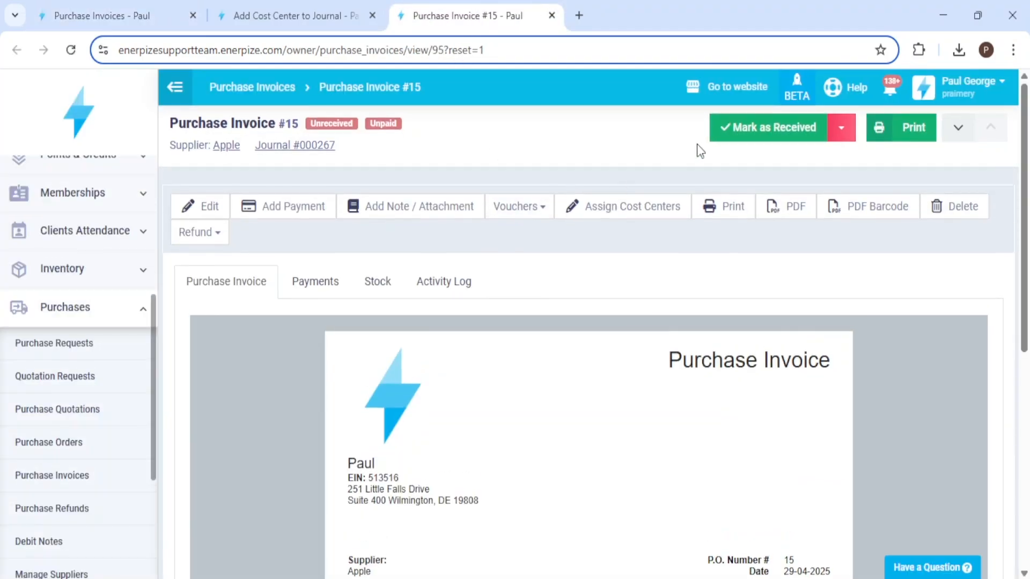
Step: Mark purchase invoice #15 as received and check the account its cost center assignment uses
click(749, 129)
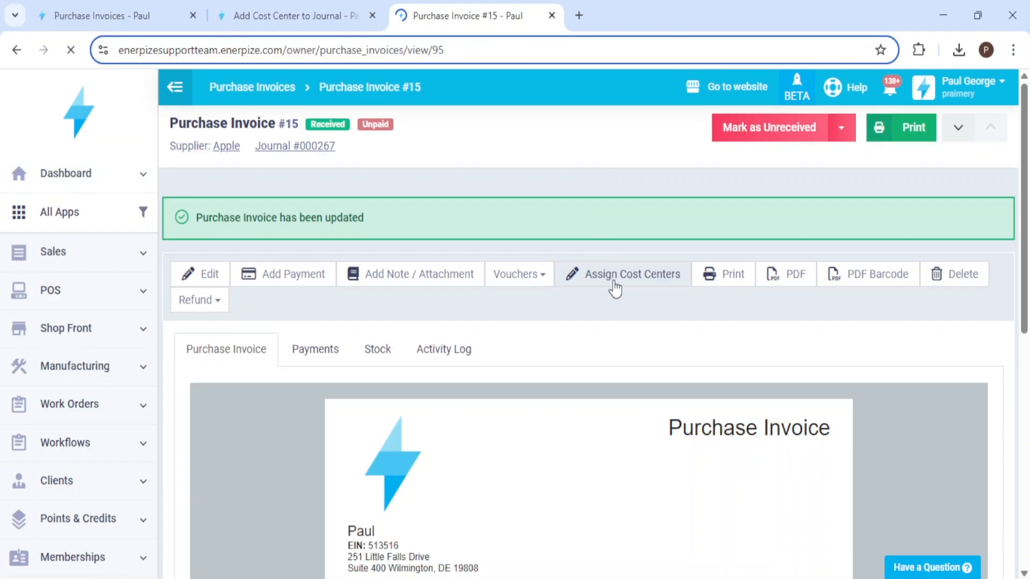
click(614, 281)
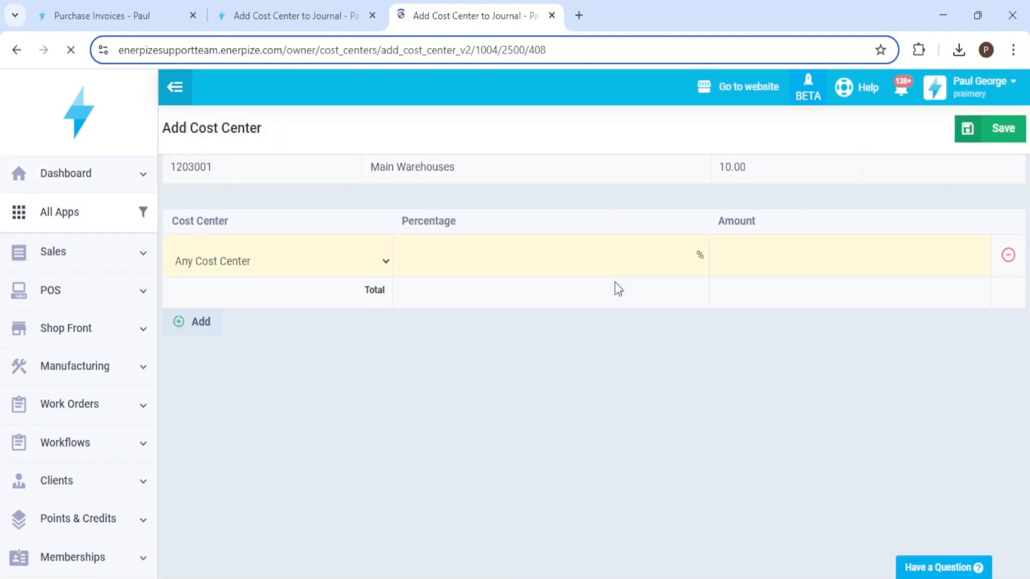
drag(460, 171, 375, 199)
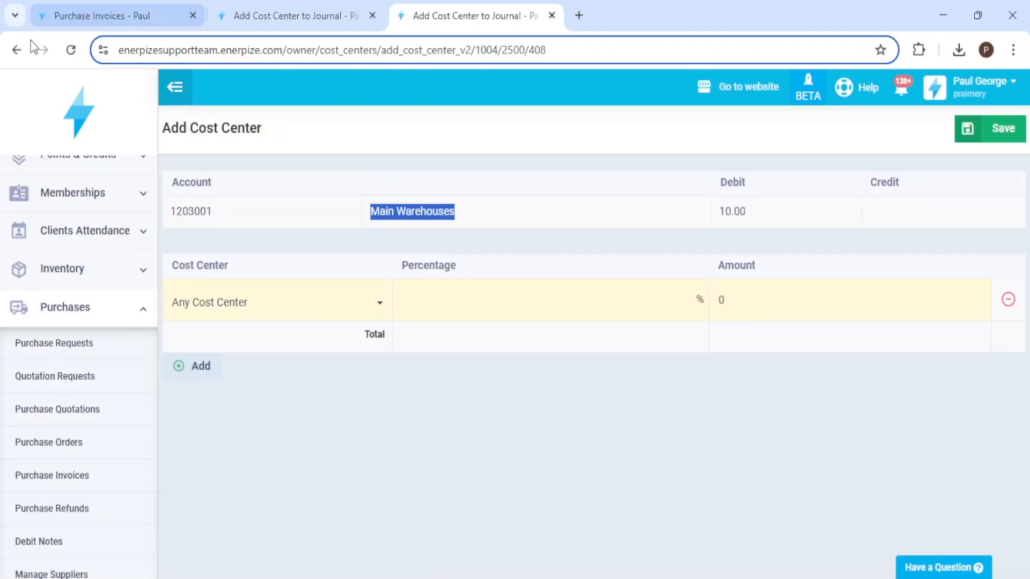
click(16, 49)
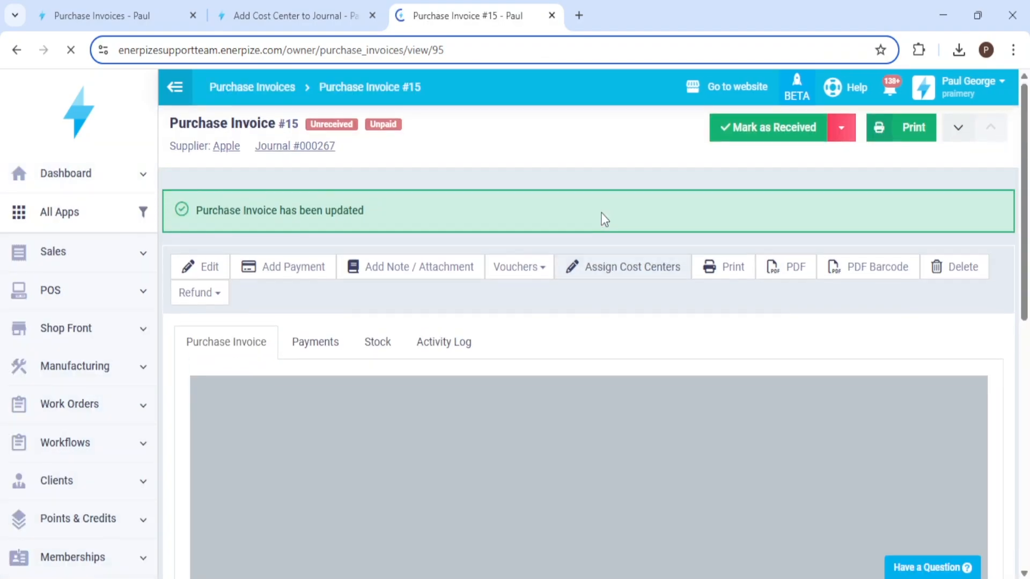
Step: Assign the cost center Subaccount 1 at 25% to the Purchases account of unreceived purchase invoice #15 and save
click(595, 269)
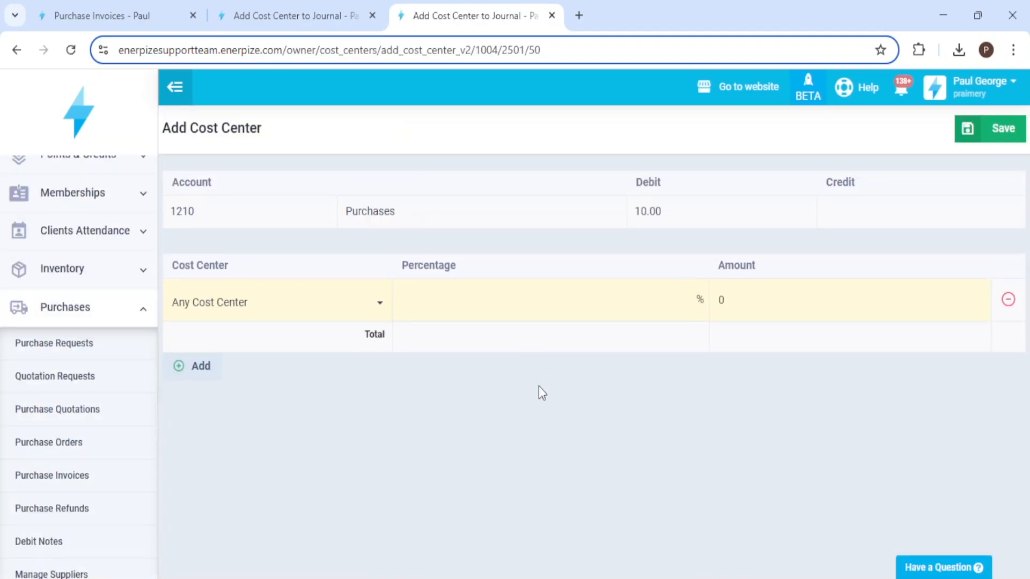
click(332, 289)
click(288, 380)
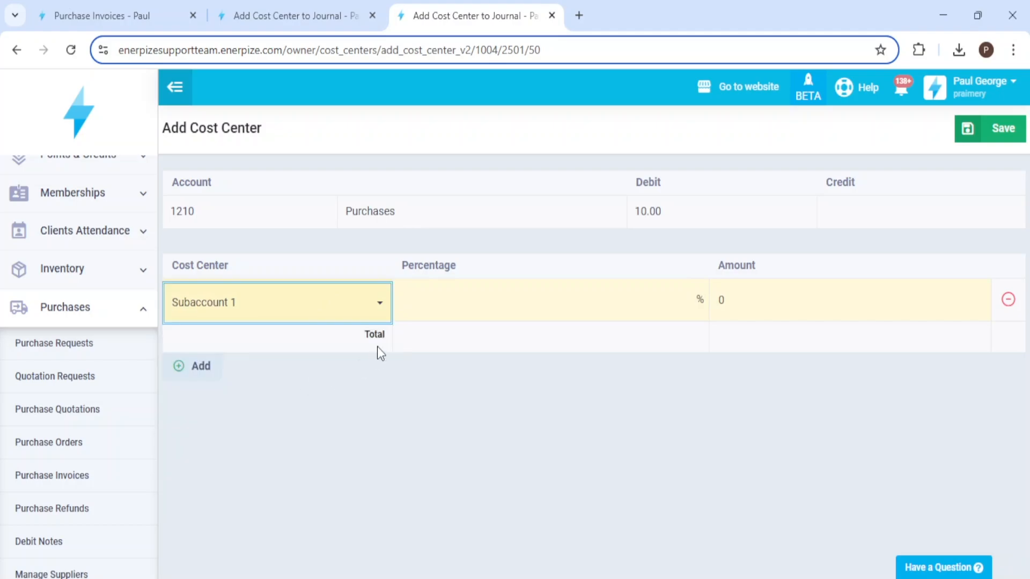
click(493, 316)
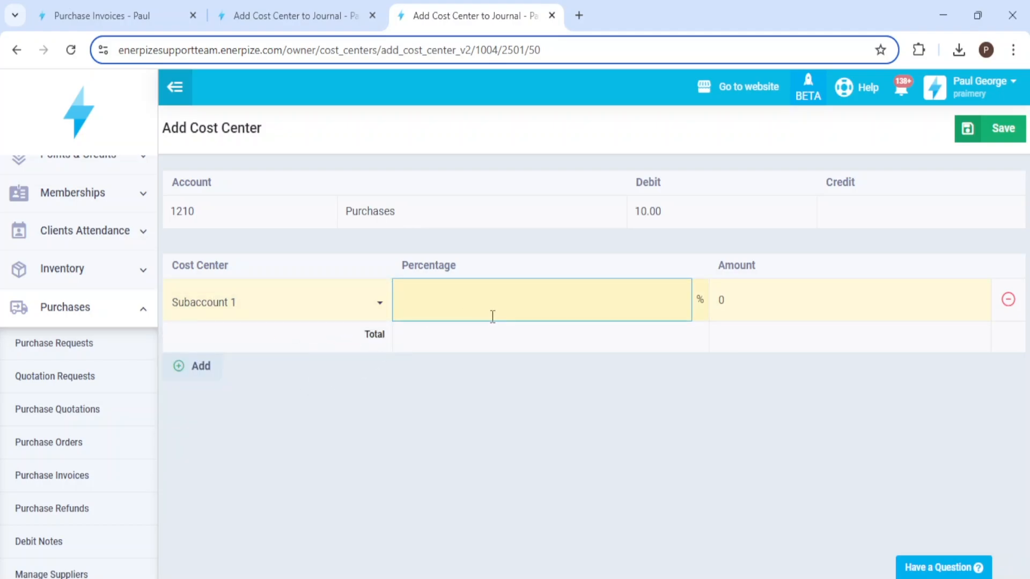
click(551, 390)
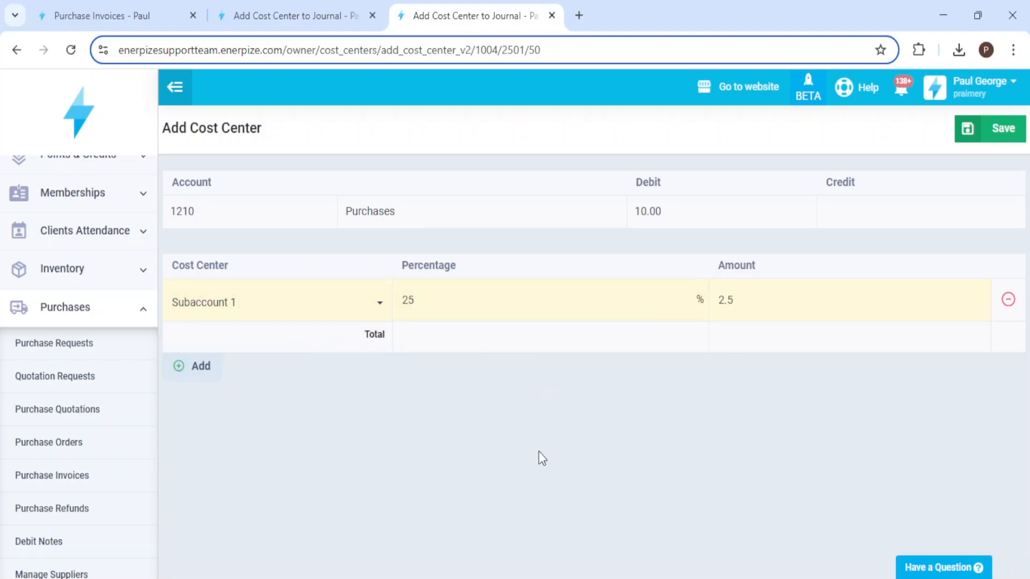
click(1004, 127)
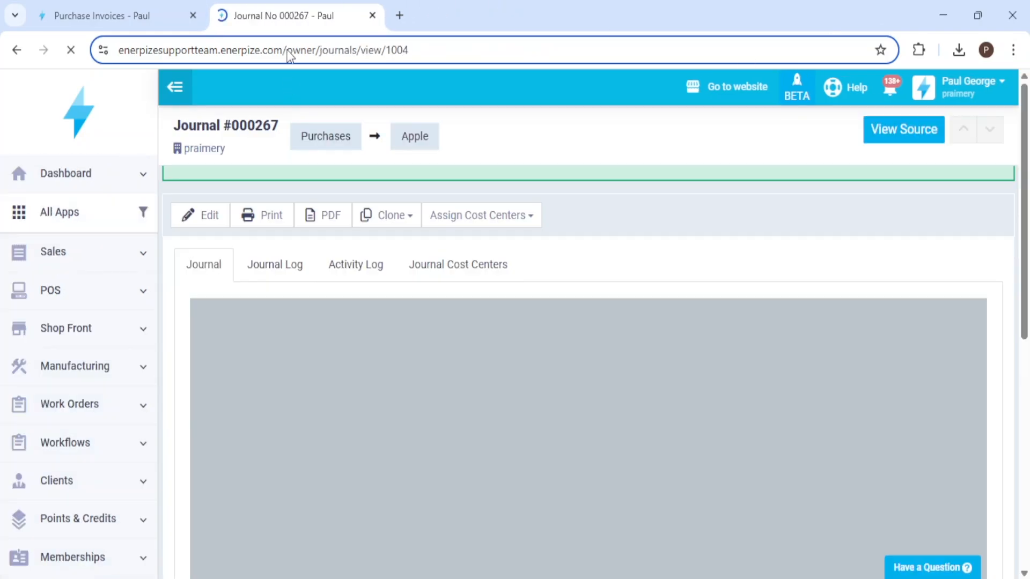
Step: Go to the Finance expenses and start a new expense
click(113, 15)
scroll(153, 402, down, 5)
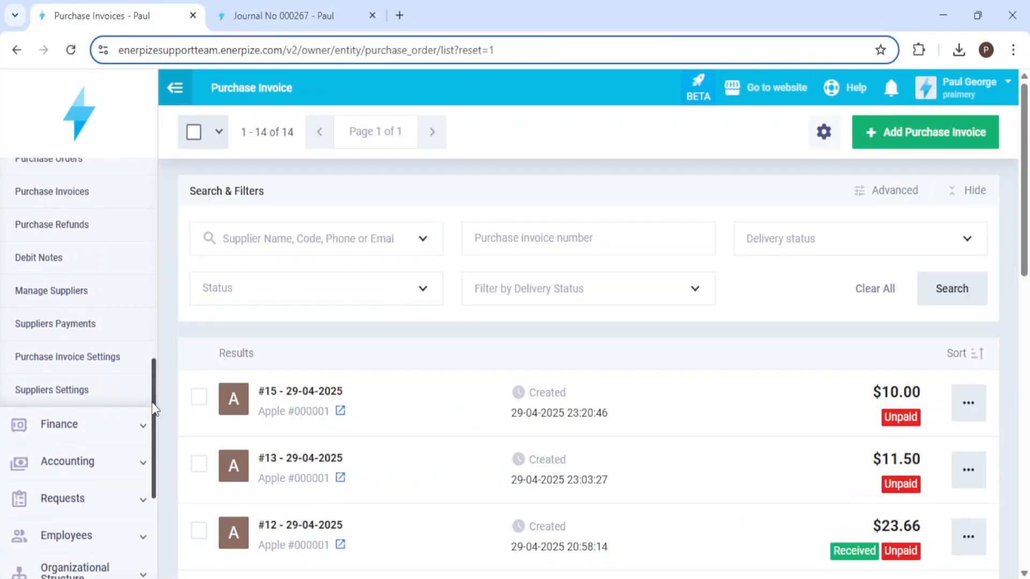
click(111, 426)
scroll(110, 356, up, 3)
click(27, 263)
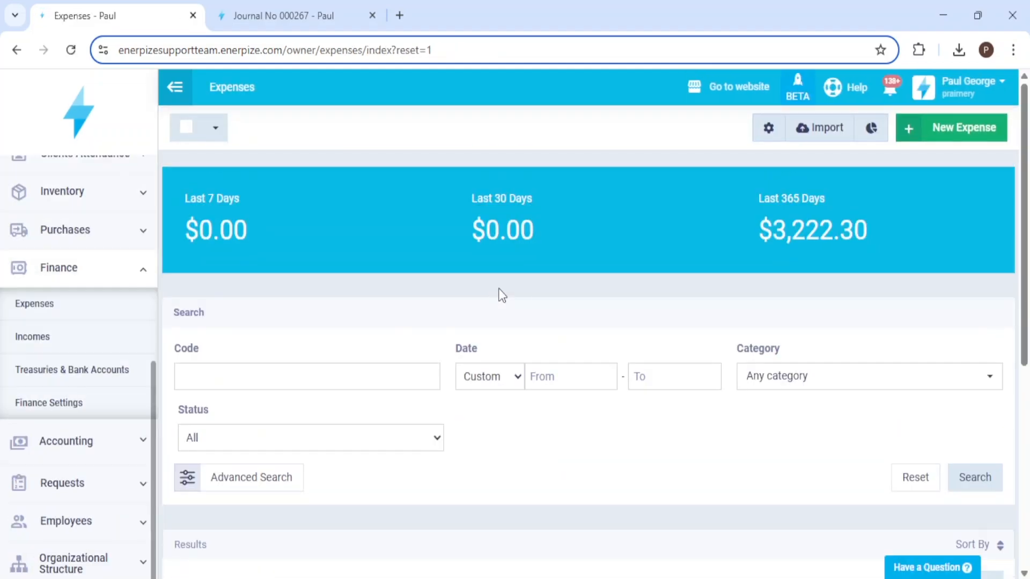
click(932, 134)
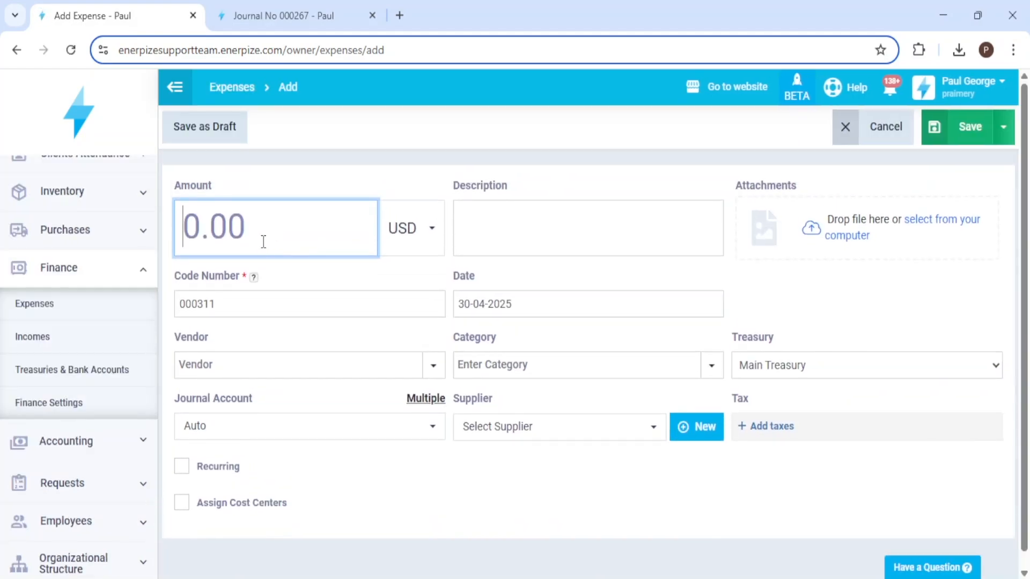
Step: Set the new expense's amount to 1000 USD and enable cost center assignment for it
text(1000)
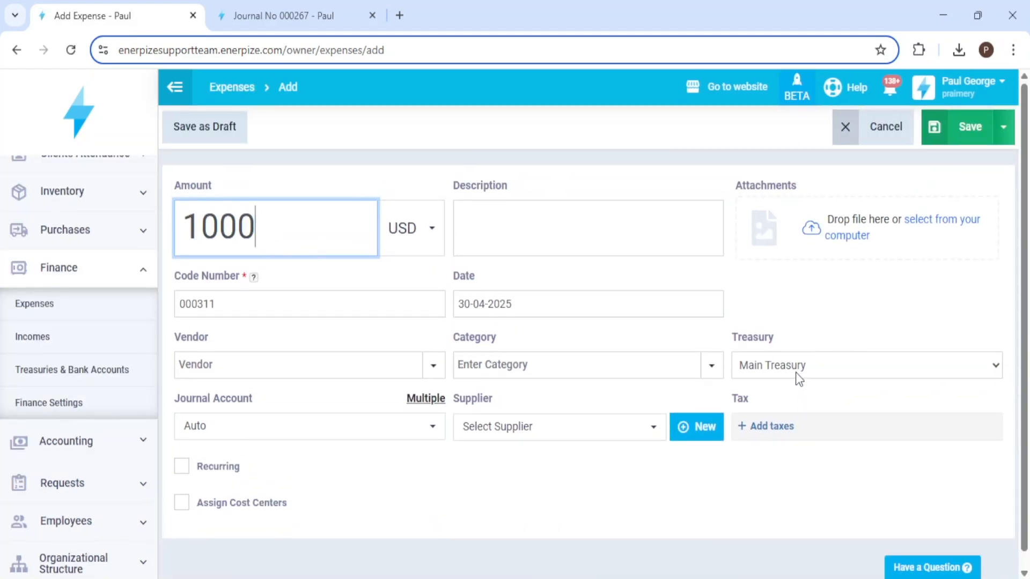
click(542, 304)
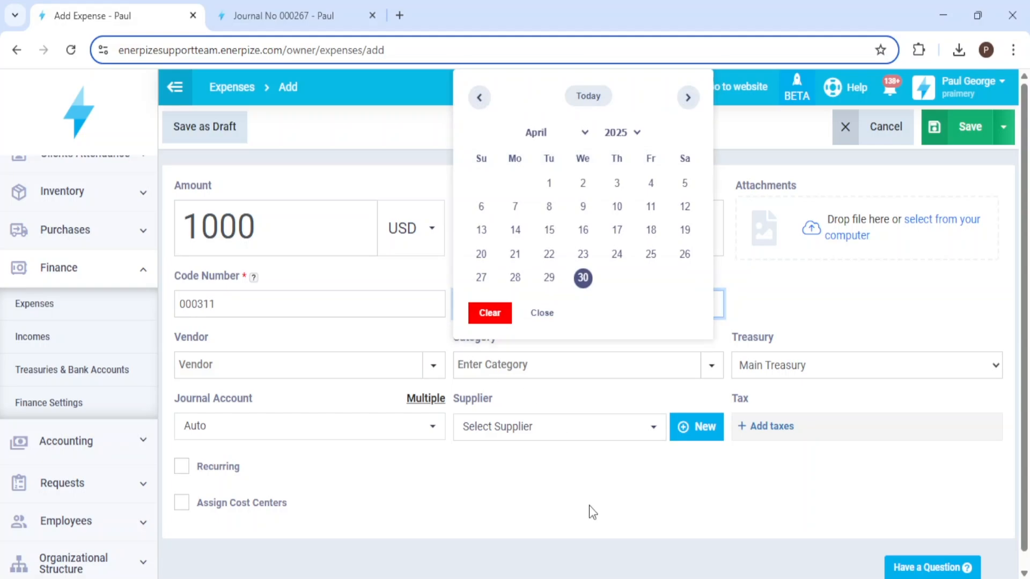
click(566, 503)
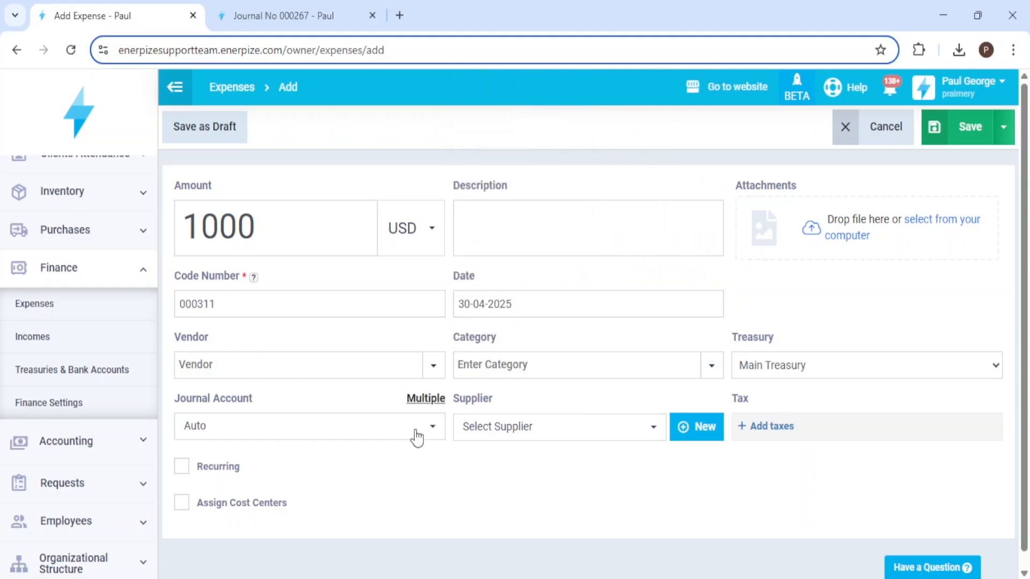
click(183, 504)
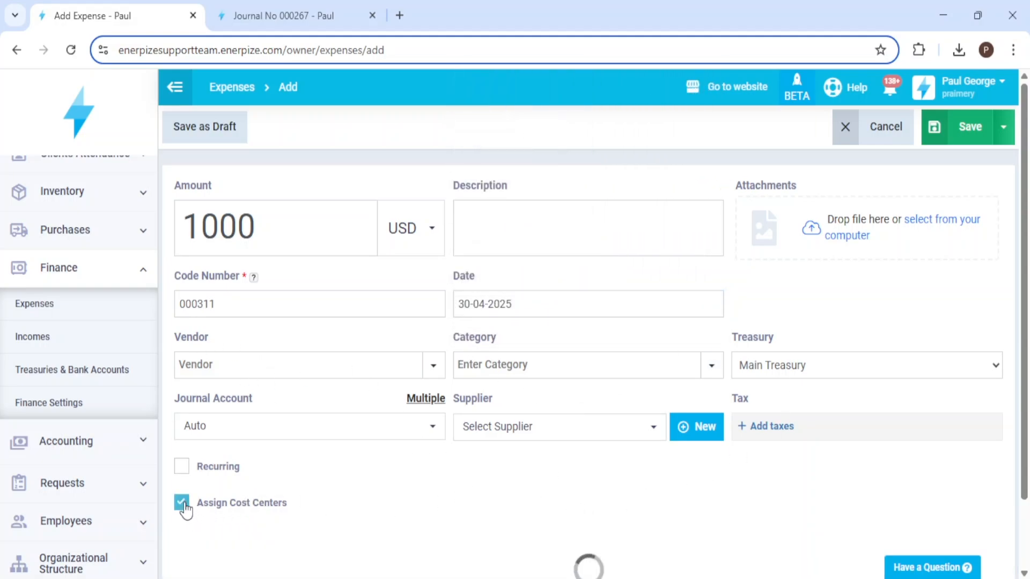
scroll(456, 370, down, 4)
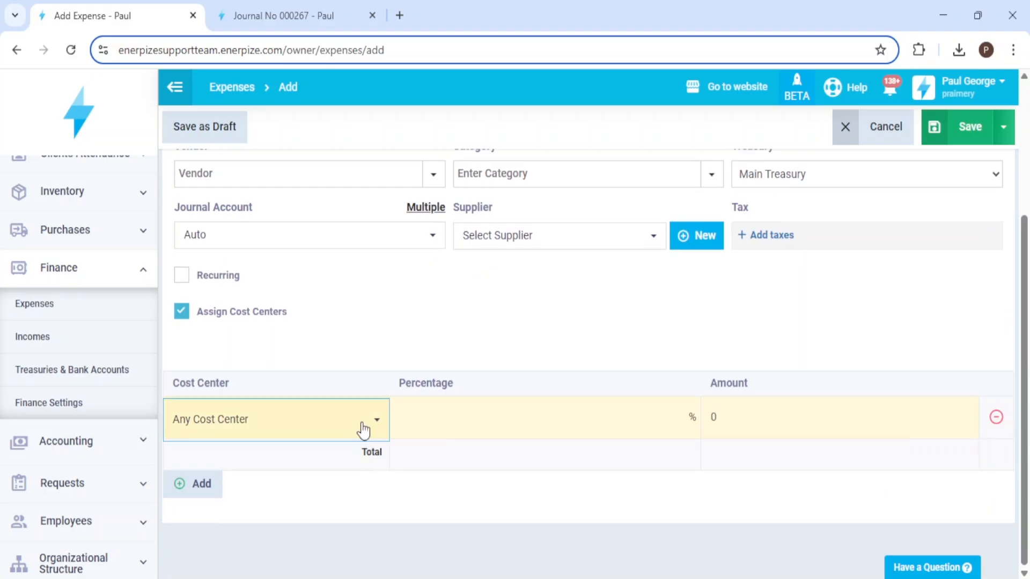
Step: Assign the cost center Subaccount 1 at 20% to the new expense
click(363, 429)
click(264, 256)
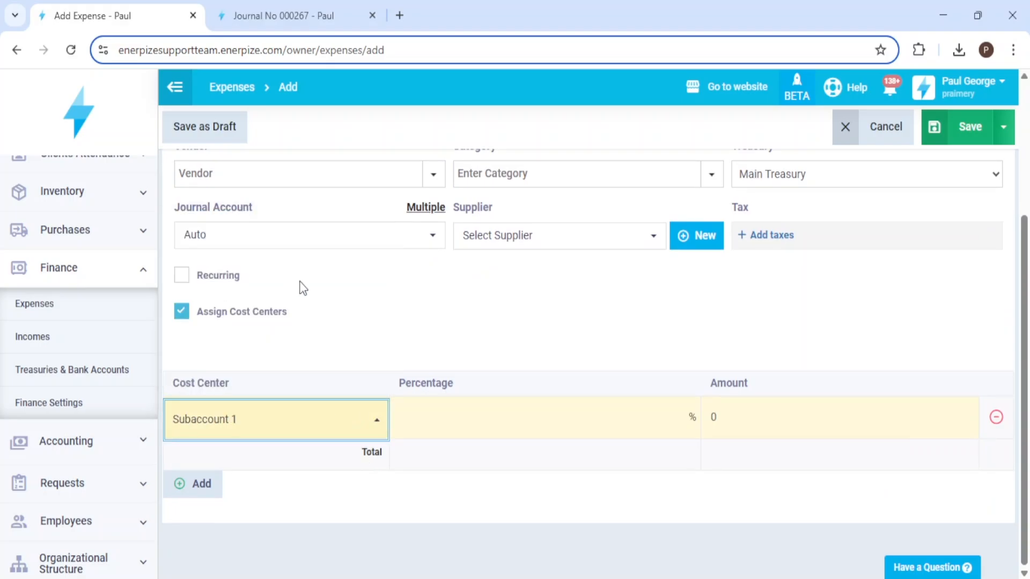
click(533, 412)
text(20)
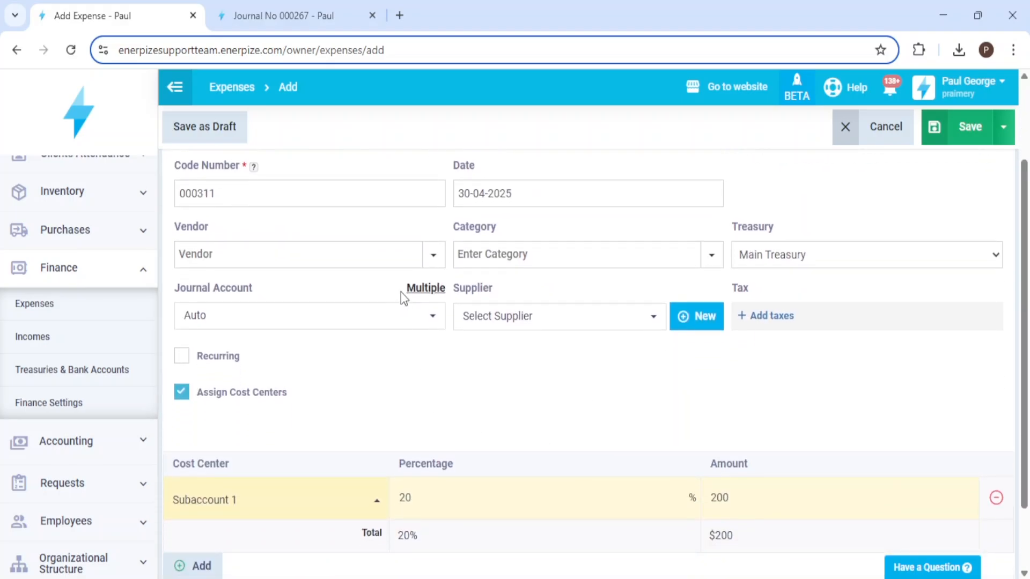
Step: Switch the expense to multiple journal accounts and set its line to 59 - Electricity Acc with cost center Subaccount 1
click(424, 288)
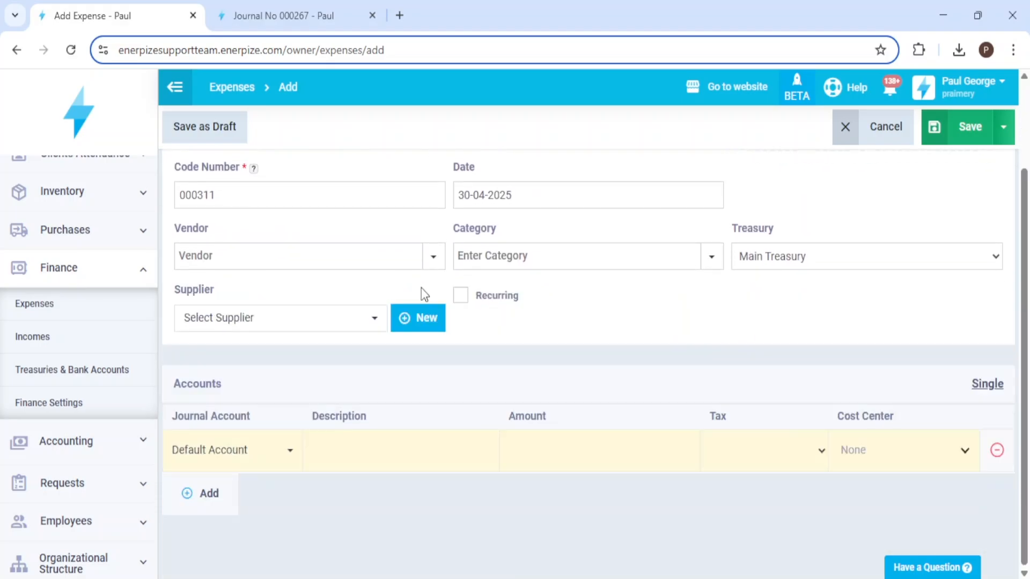
click(256, 459)
text(ele)
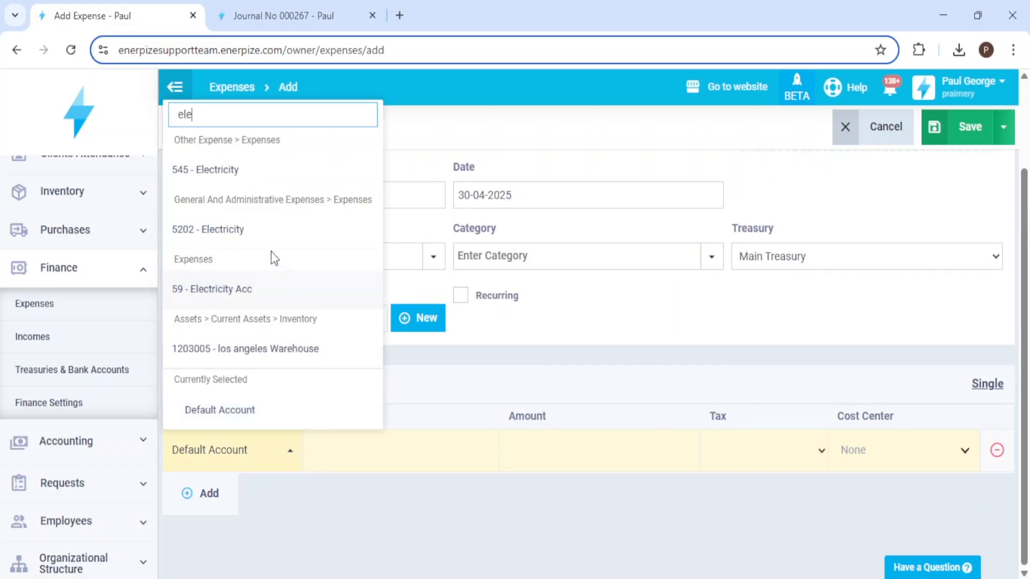
click(245, 288)
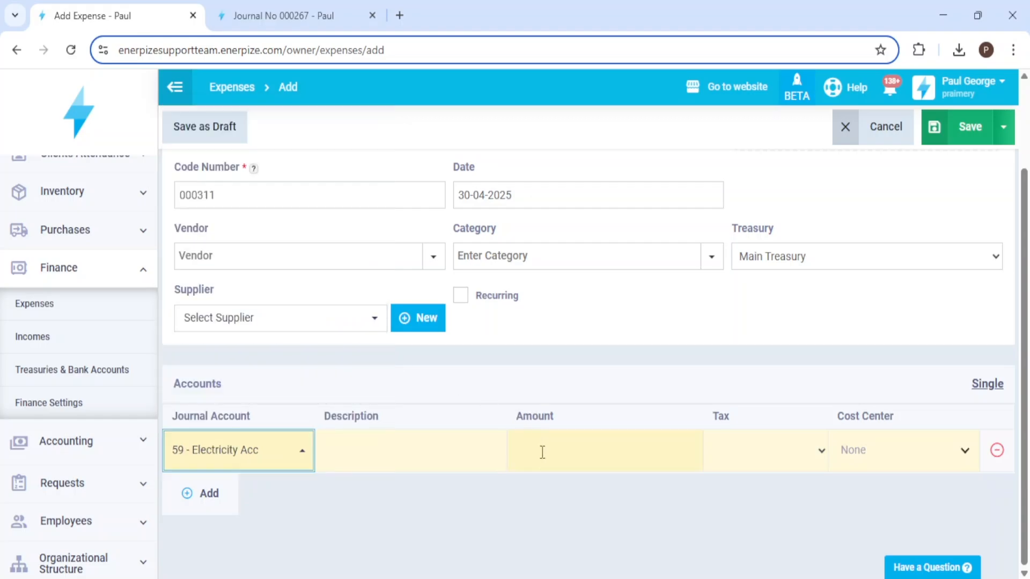
click(872, 451)
click(864, 384)
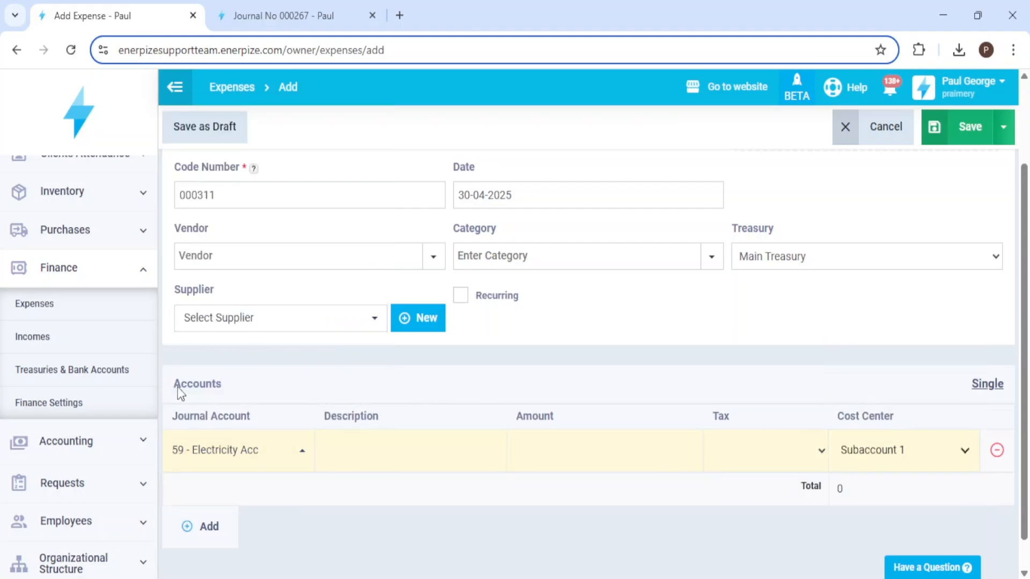
Step: Start a new income in Finance, close the leftover journal page, and enable cost center assignment for the income
click(65, 338)
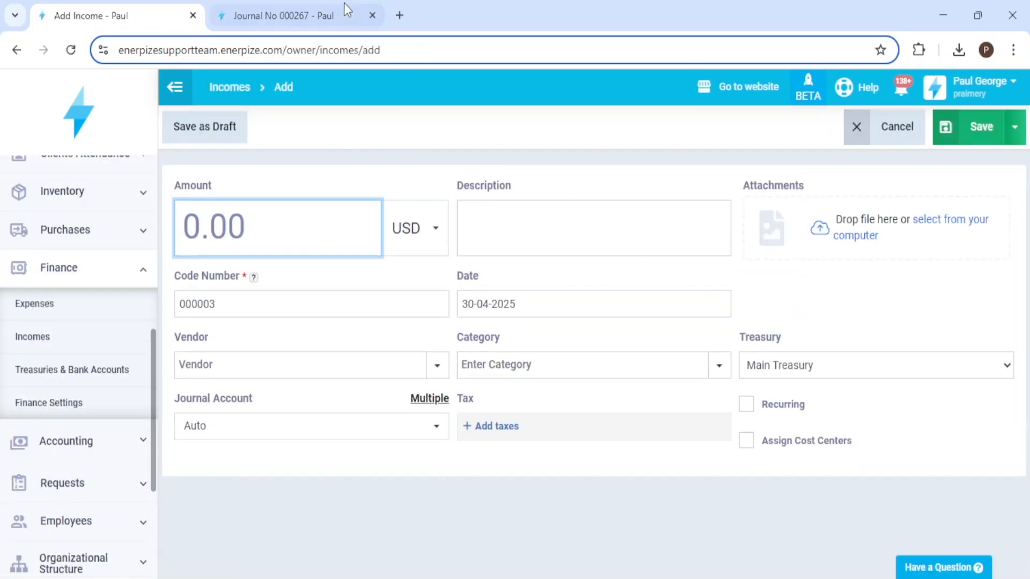
middle_click(307, 3)
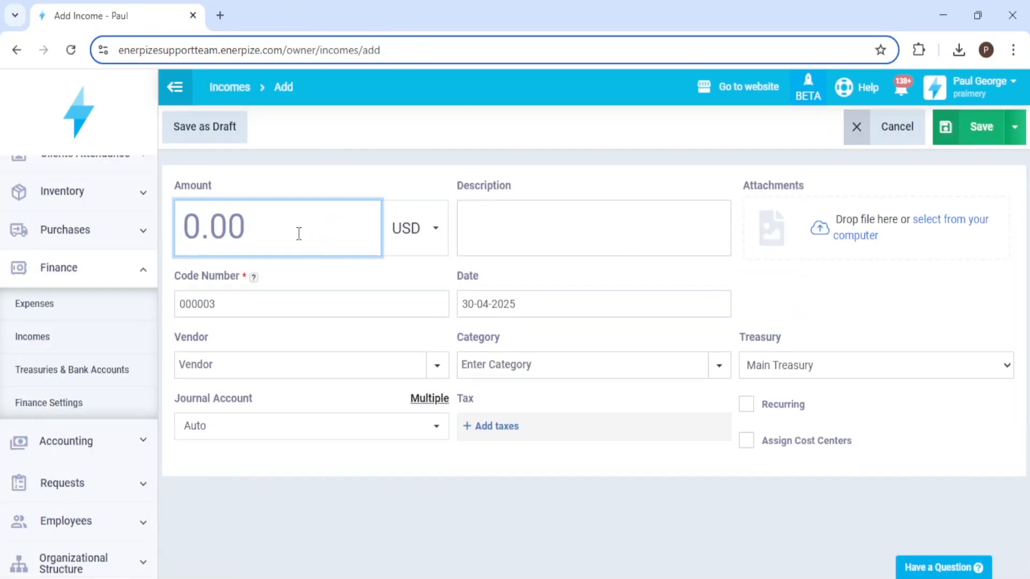
click(768, 439)
scroll(397, 534, down, 1)
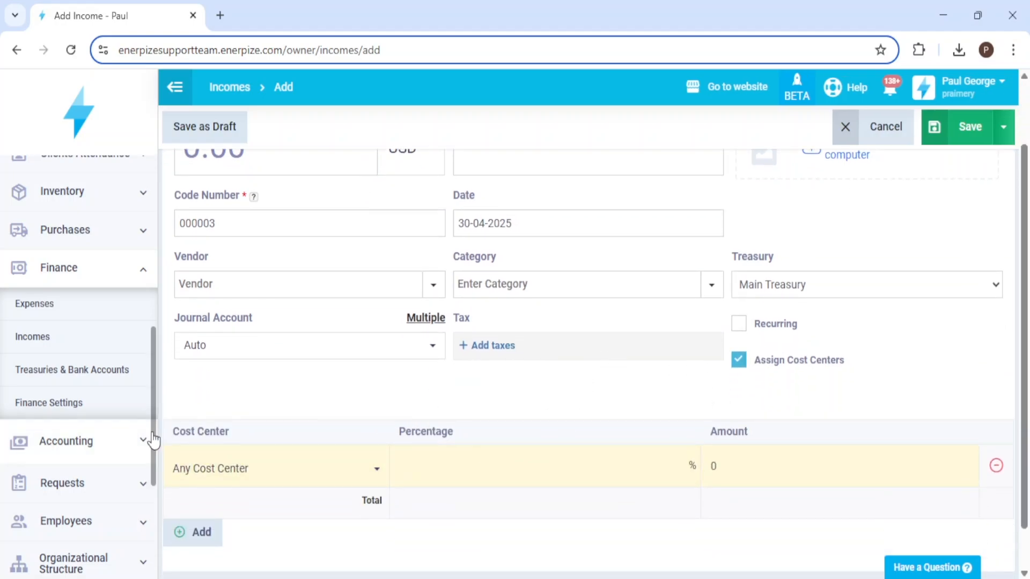
Step: Go to the Accounting journal entries and start a new entry
scroll(157, 451, down, 1)
click(130, 420)
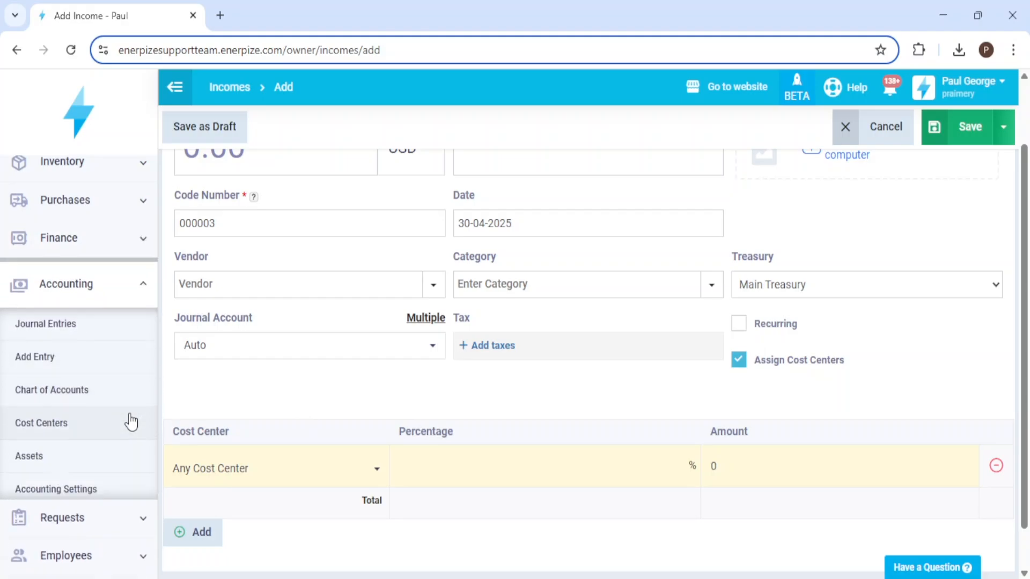
click(110, 330)
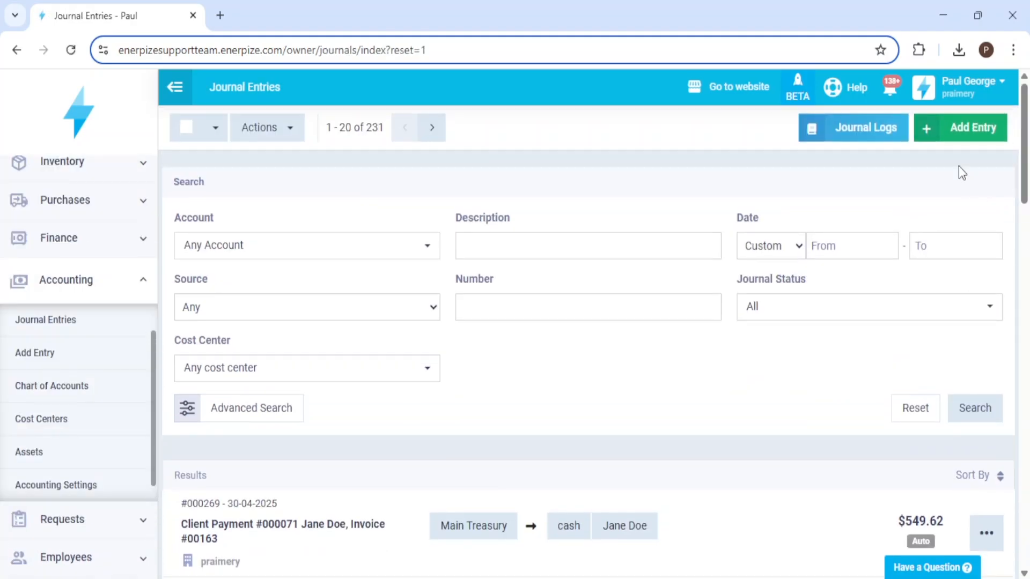
click(965, 130)
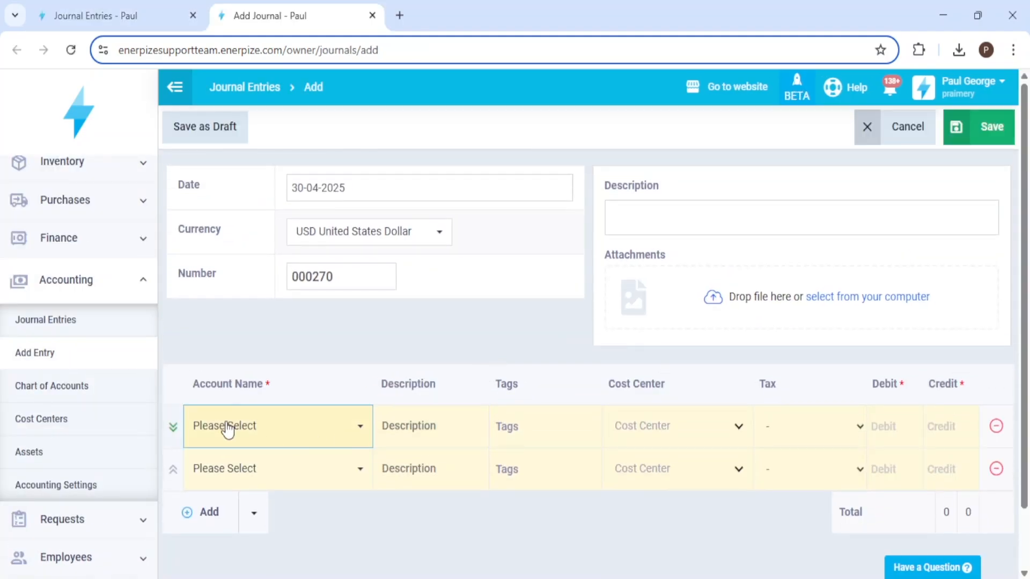
Step: Set the account of the new journal entry's first line to 2211001 - Dell
click(265, 429)
text(El)
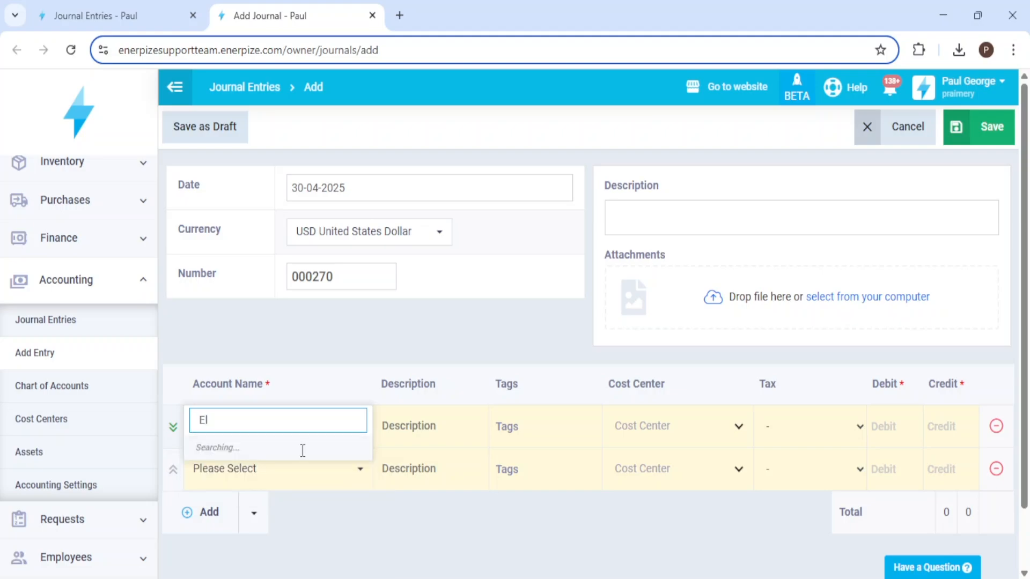
scroll(279, 515, down, 2)
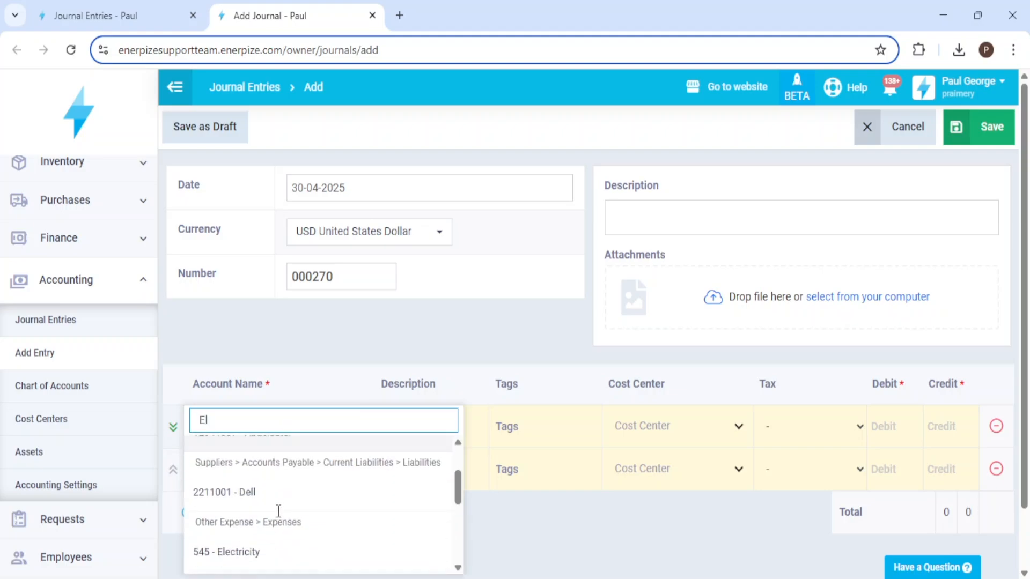
click(279, 493)
Step: Set the second journal line's cost center to Multiple and add a second cost center row beneath it
click(665, 427)
click(649, 471)
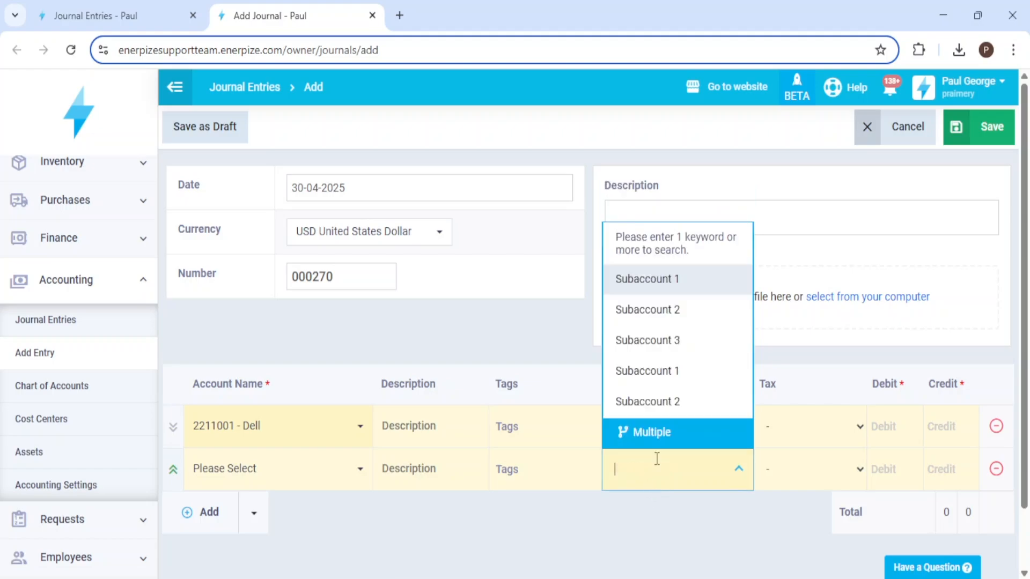
click(657, 437)
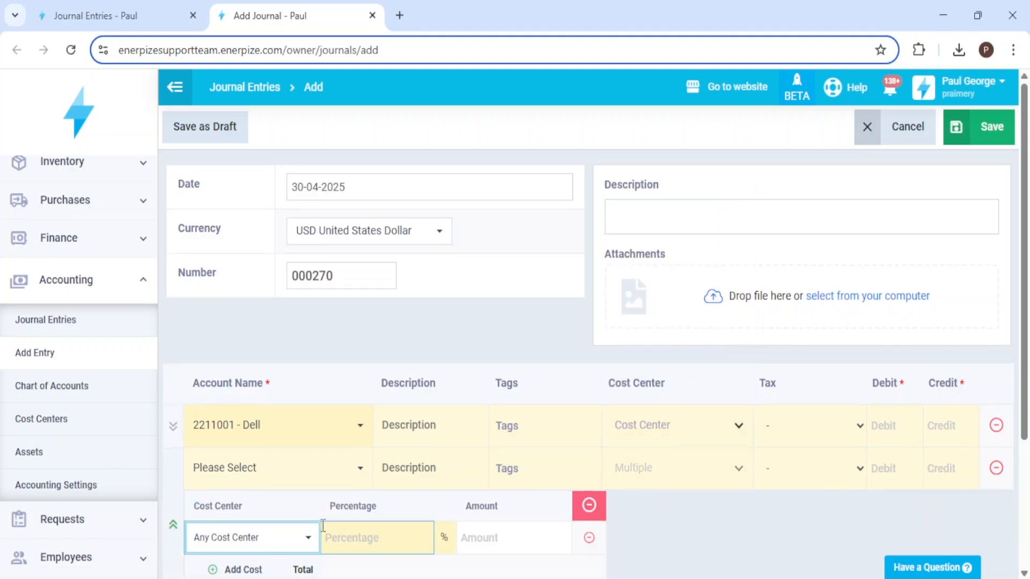
scroll(323, 525, down, 1)
click(237, 494)
Step: Split the second journal line between cost centers Subaccount 1 at 90% and Subaccount 2 at 10%
click(276, 460)
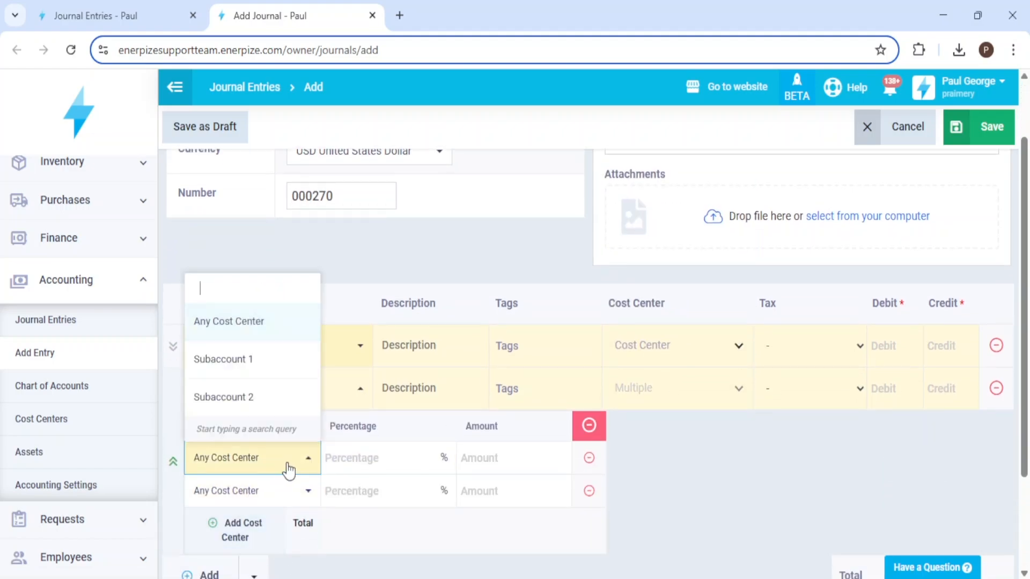
click(261, 360)
click(268, 490)
click(260, 430)
click(370, 459)
text(90)
click(349, 490)
text(10)
click(558, 500)
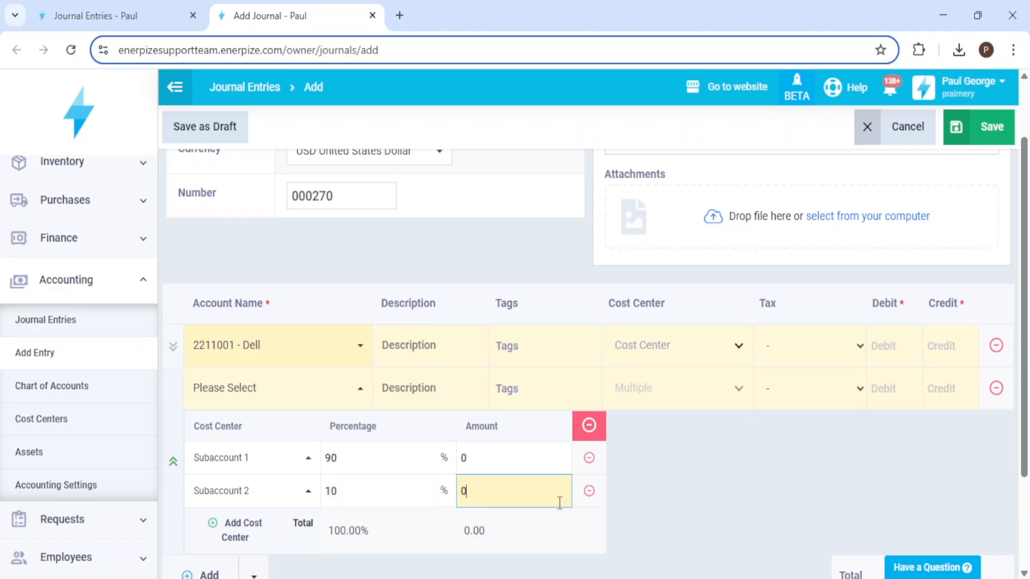
click(406, 250)
Step: Return to the journal entries list and view entry #000265 for Electricity
click(164, 7)
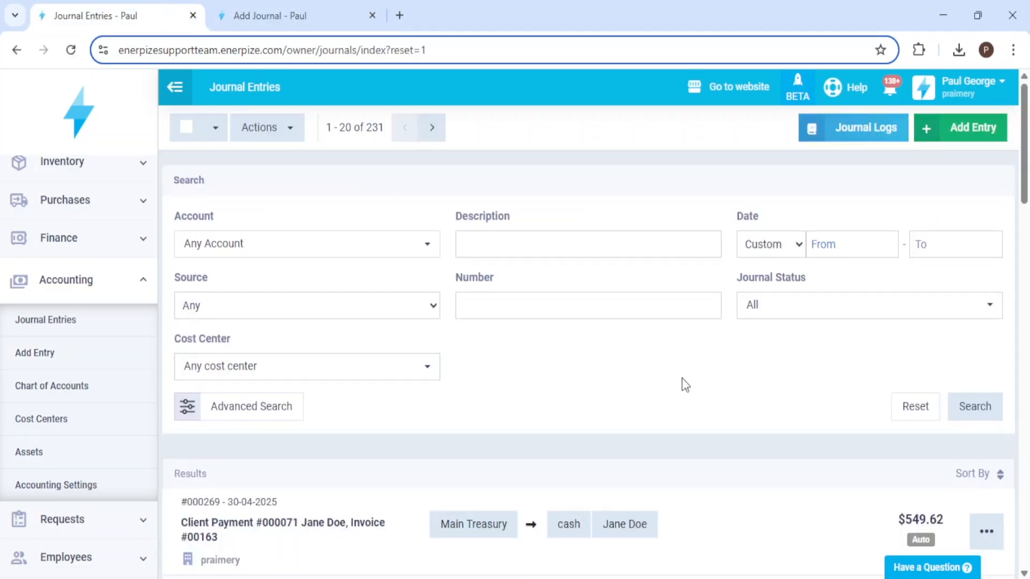
scroll(683, 384, down, 5)
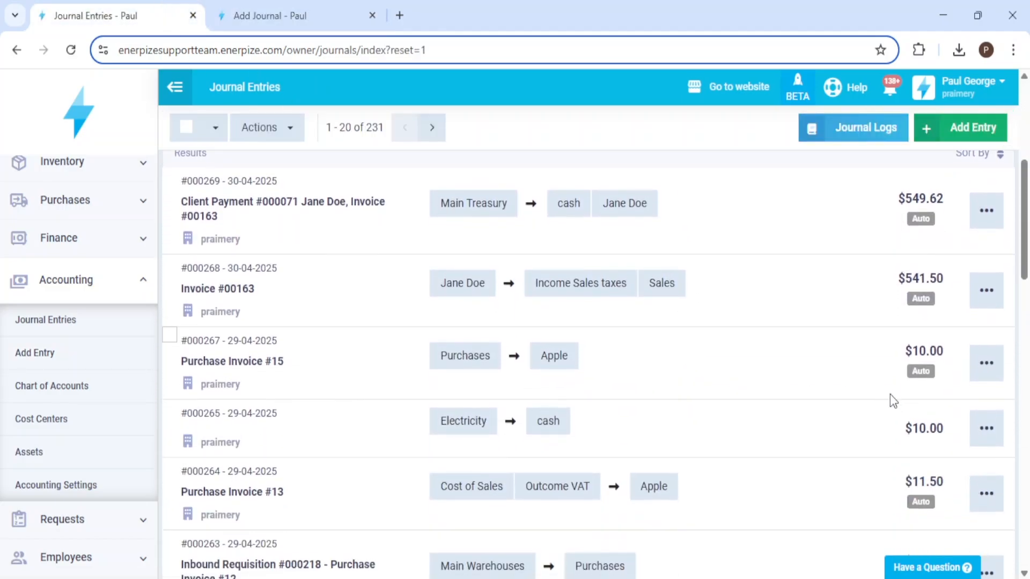
click(985, 430)
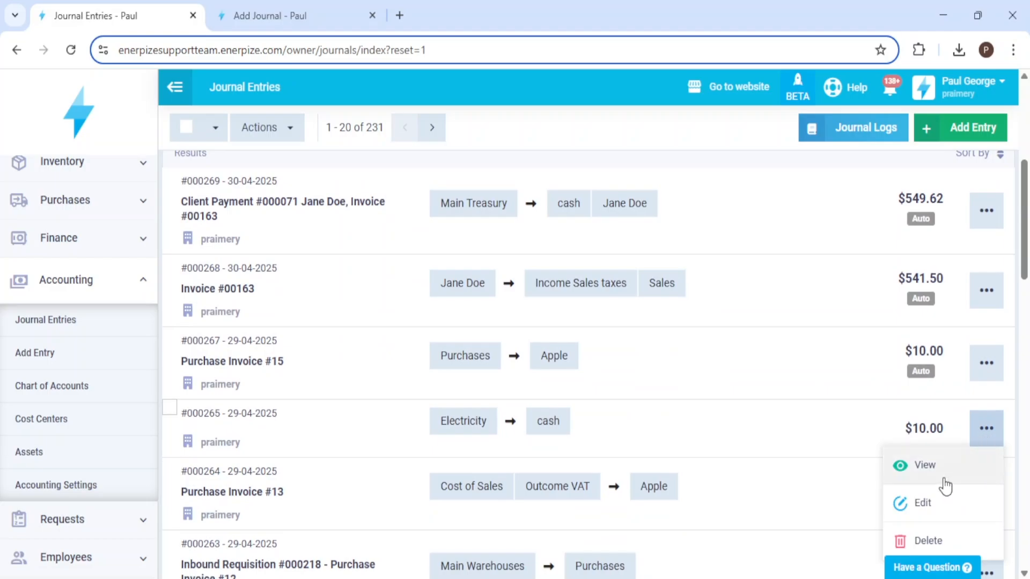
click(944, 479)
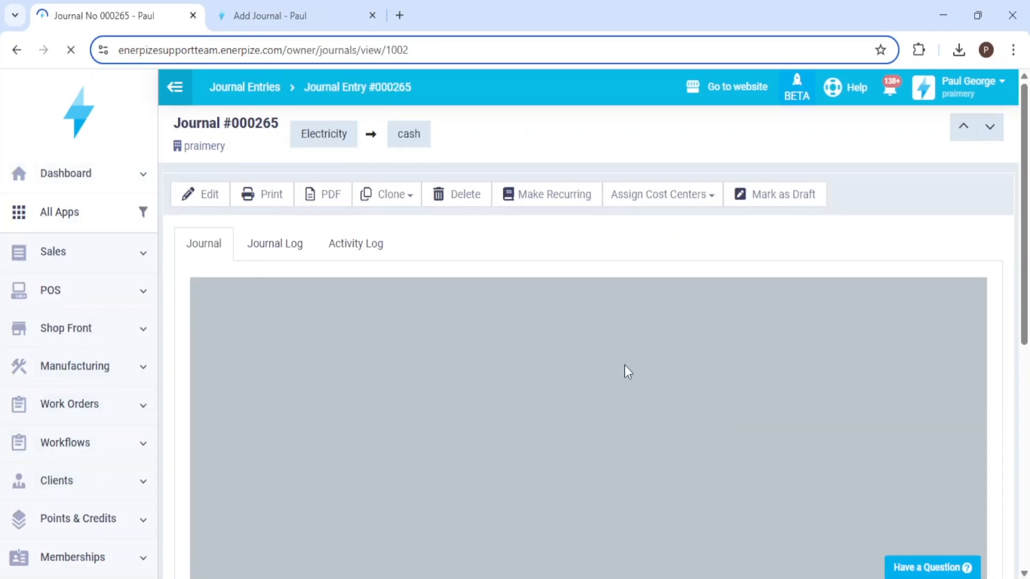
Step: Open the cost center assignment for the entry's Electricity debit line and check the available cost centers
click(656, 202)
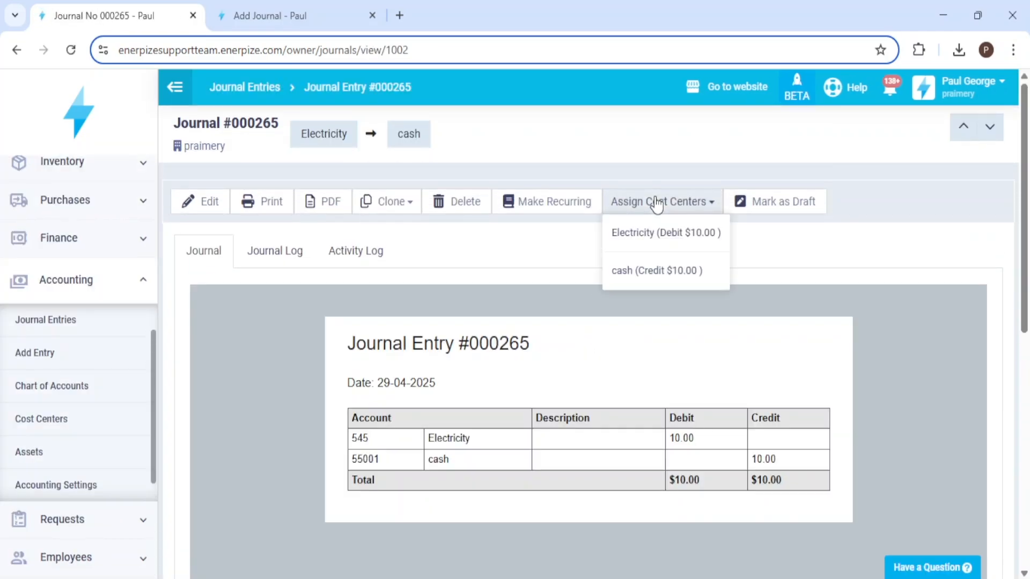
click(623, 236)
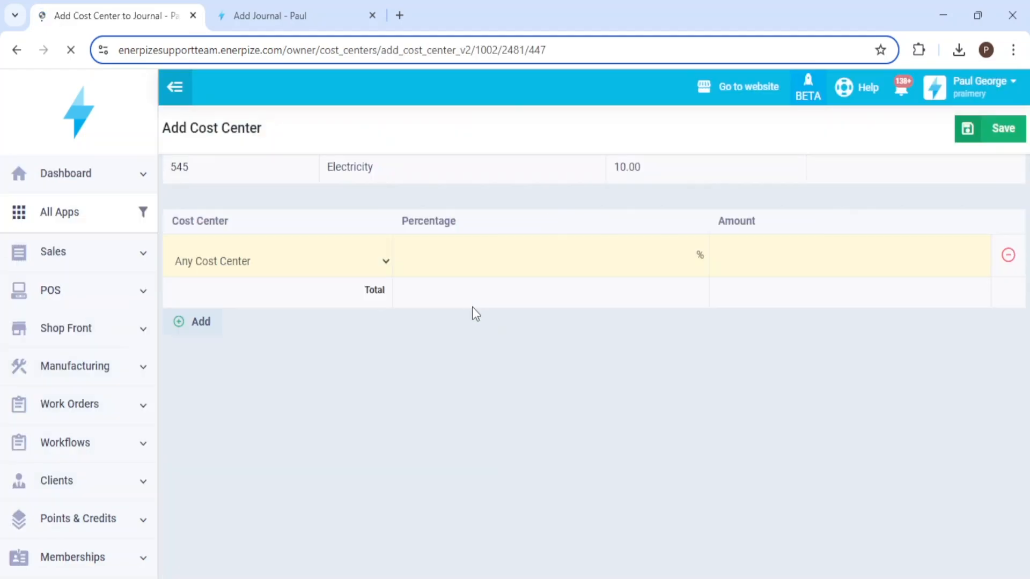
click(314, 256)
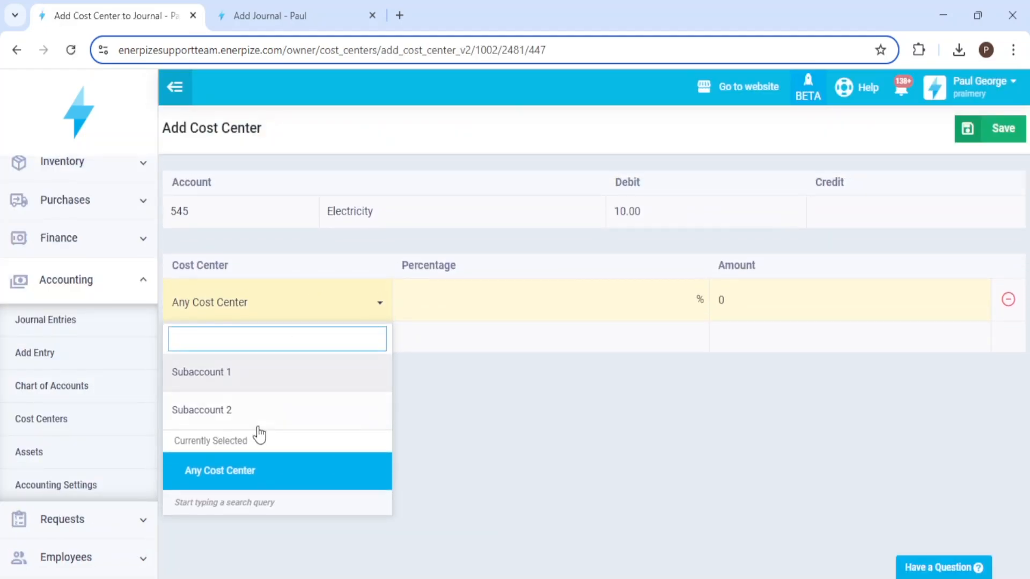
click(603, 429)
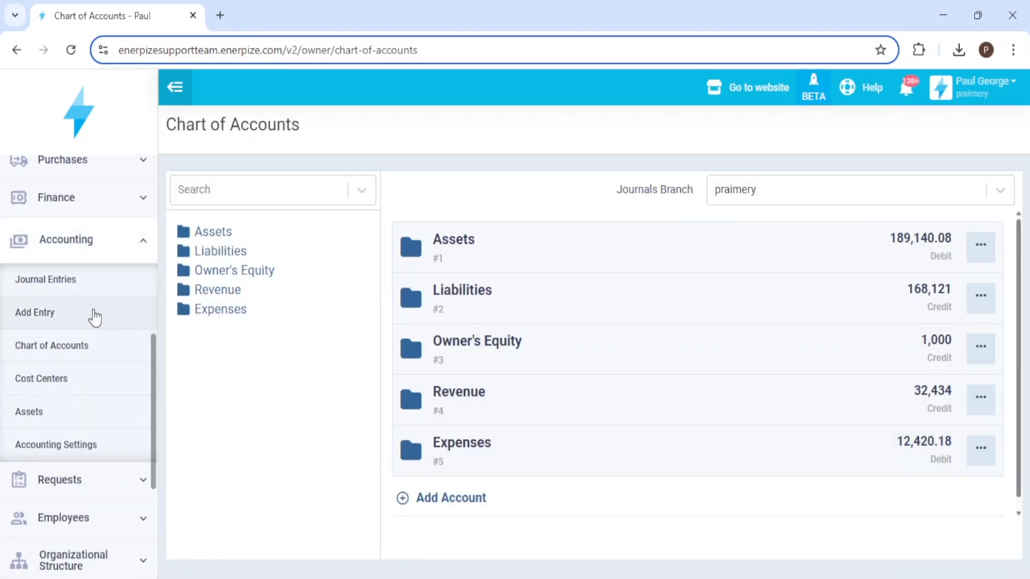
Step: Open the cost center assignment of the Electricity account under Expenses > Other Expense in the chart of accounts
click(476, 462)
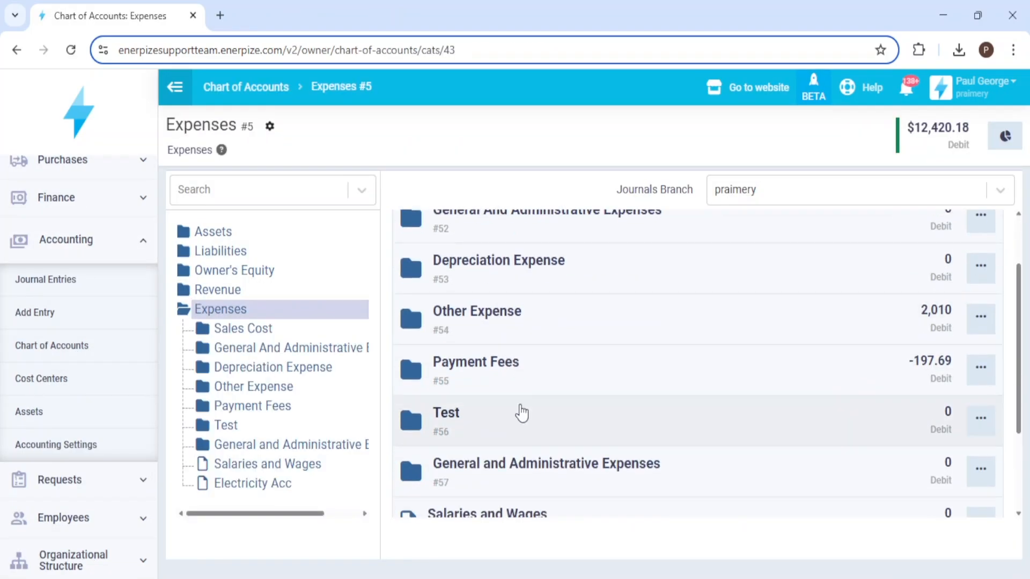
click(529, 397)
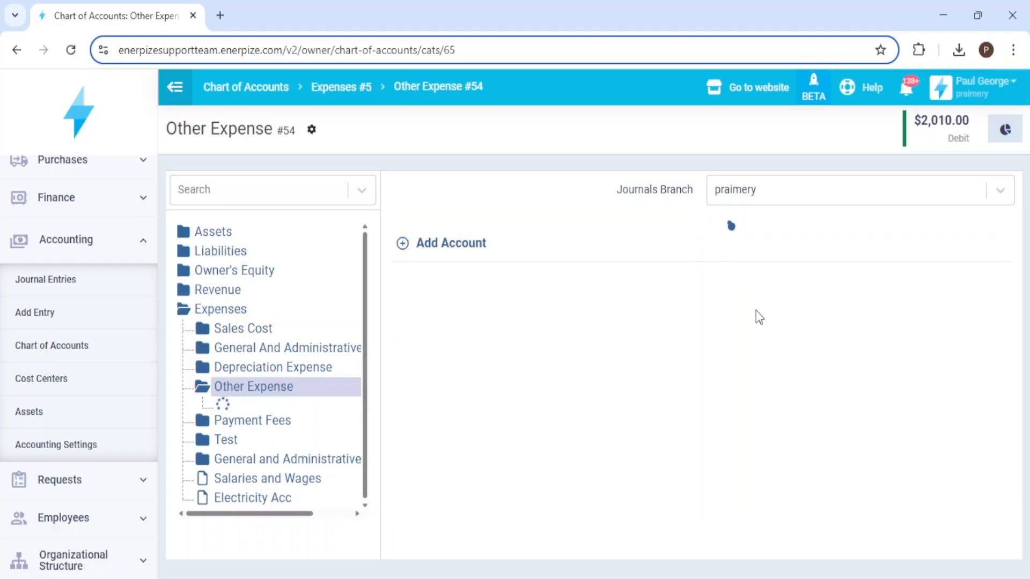
click(977, 452)
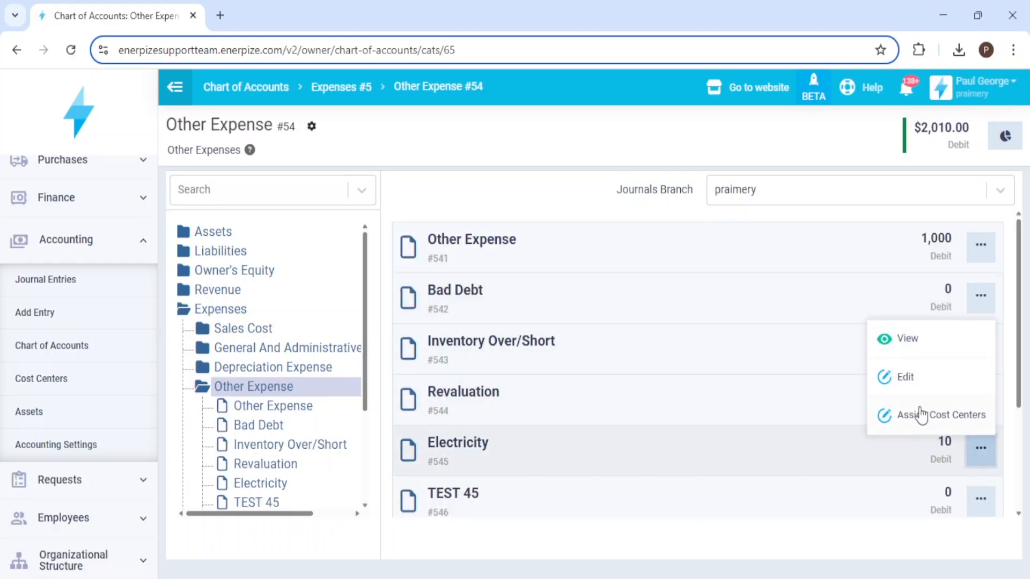
click(913, 414)
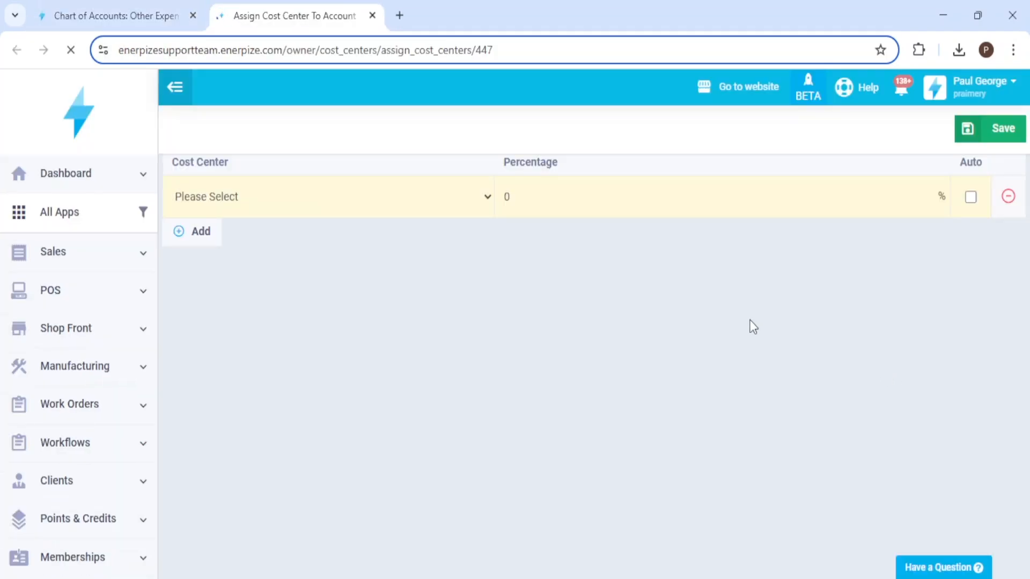
Step: Assign the cost center Subaccount 1 to the Electricity account and save the assignment
click(433, 212)
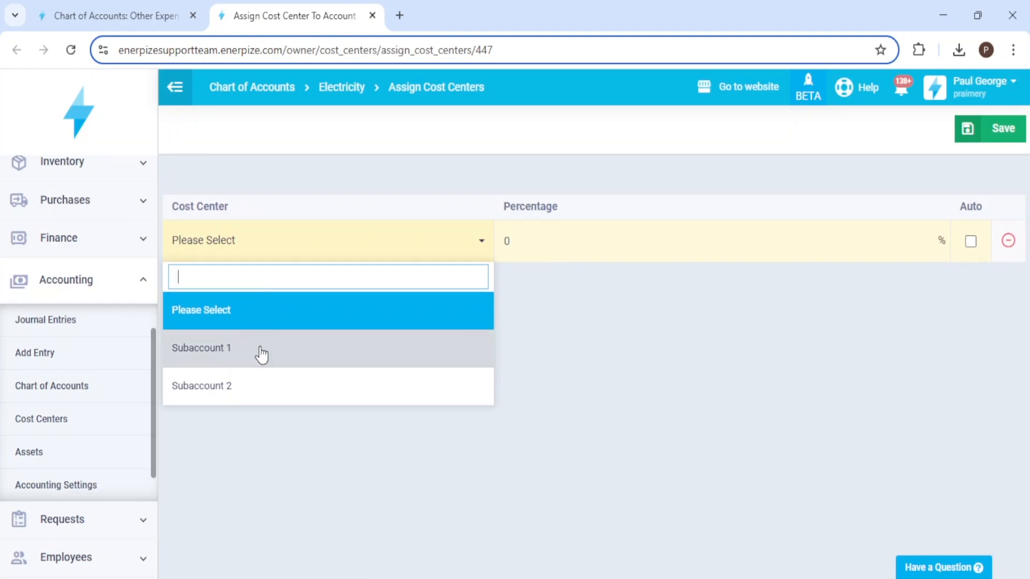
click(262, 349)
click(691, 238)
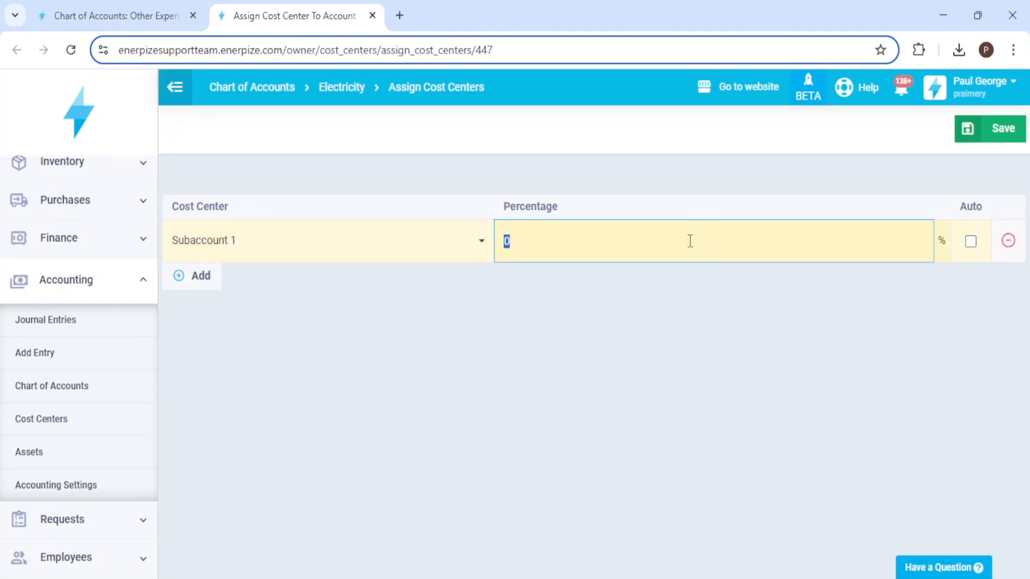
click(986, 134)
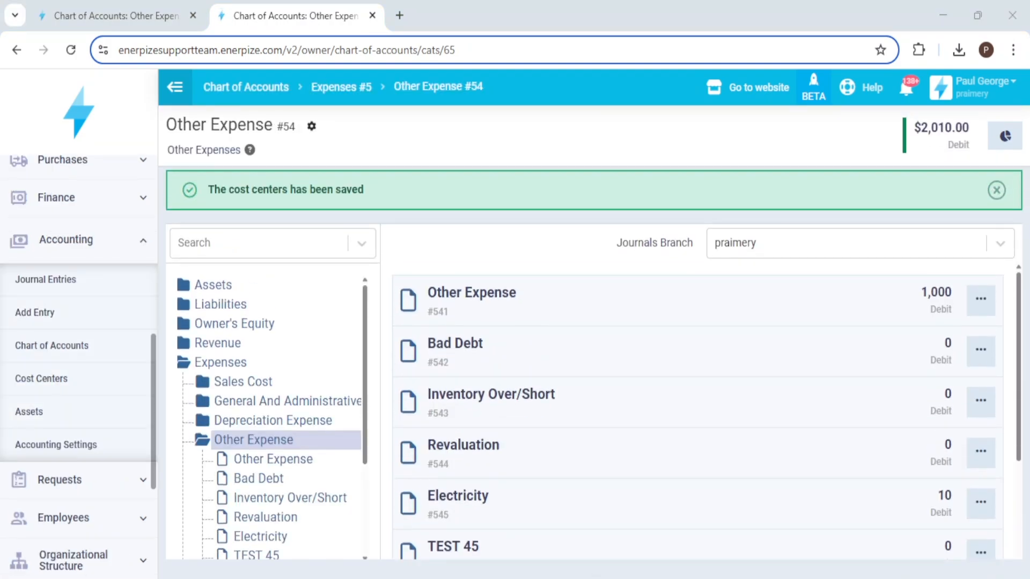
Step: Go to Cost Centers and list the accounts without a cost center
click(72, 385)
click(864, 126)
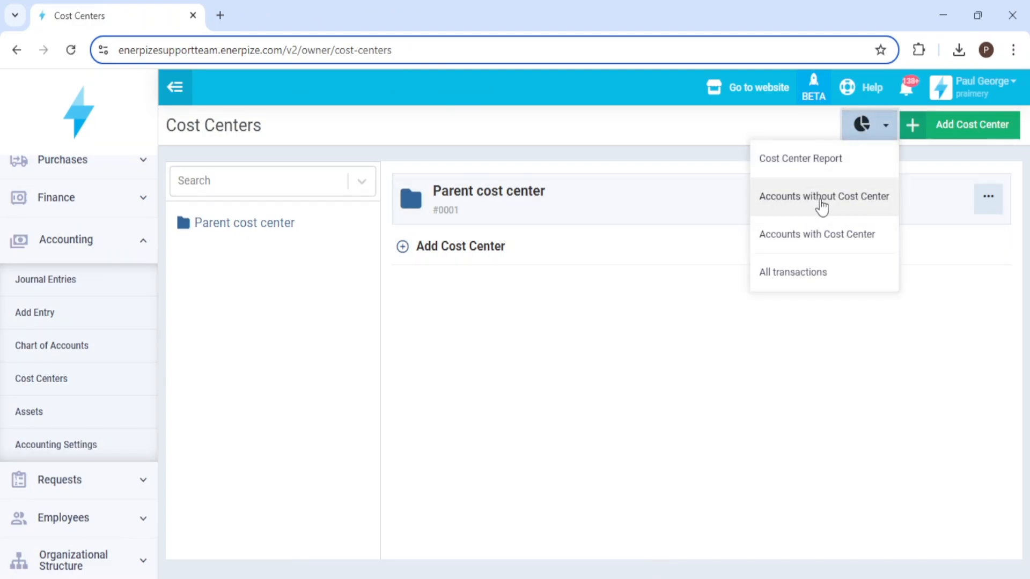
click(841, 200)
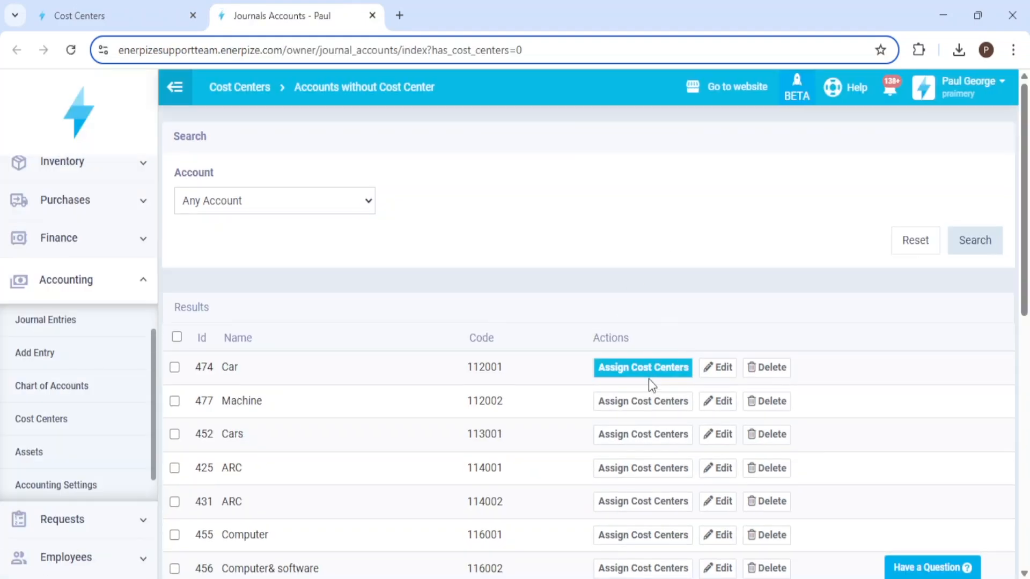
Step: Examine the list of accounts without a cost center, including its row actions and the bulk actions for selected accounts
scroll(652, 375, down, 1)
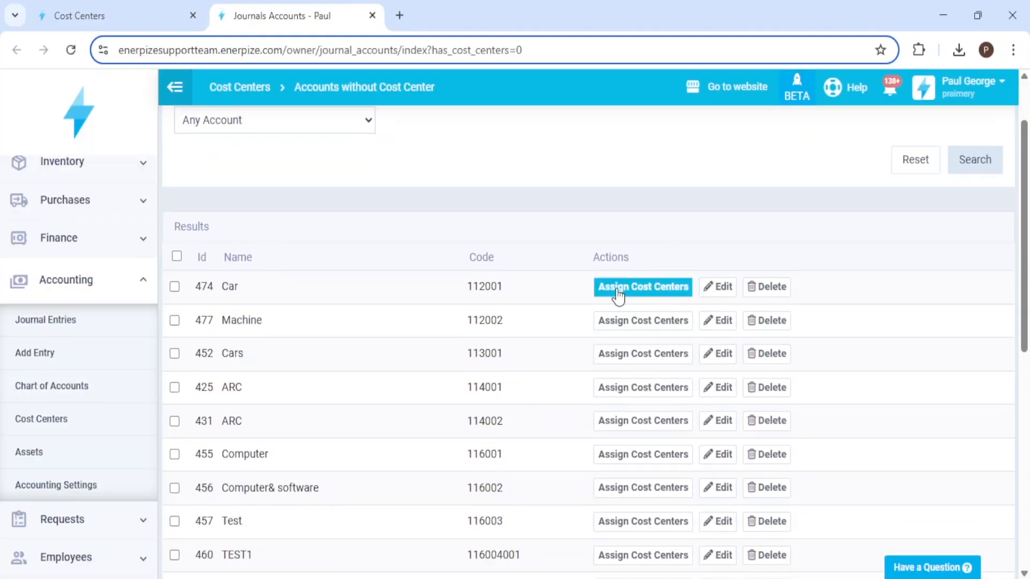
scroll(667, 361, down, 1)
scroll(667, 361, down, 4)
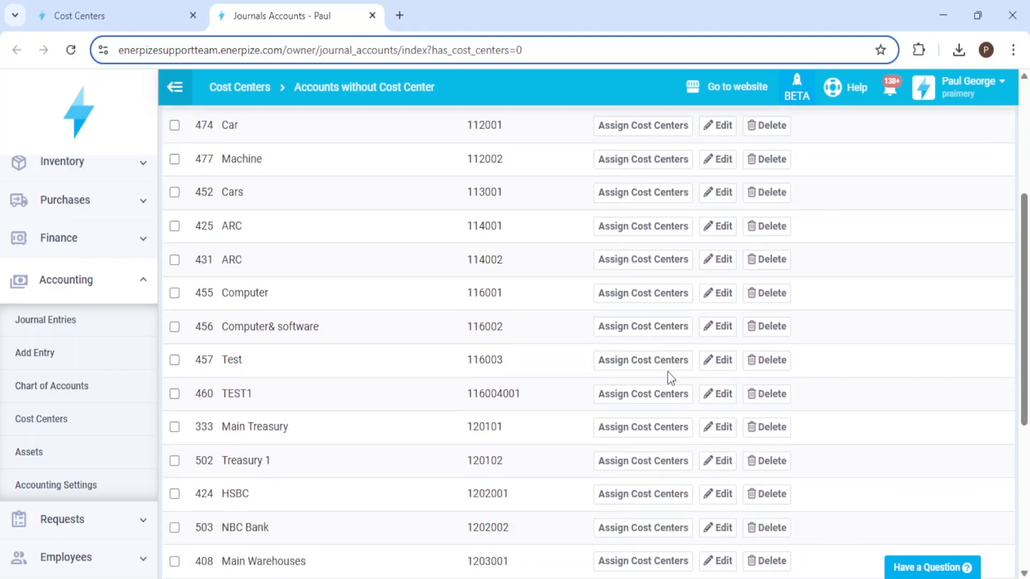
scroll(667, 429, down, 1)
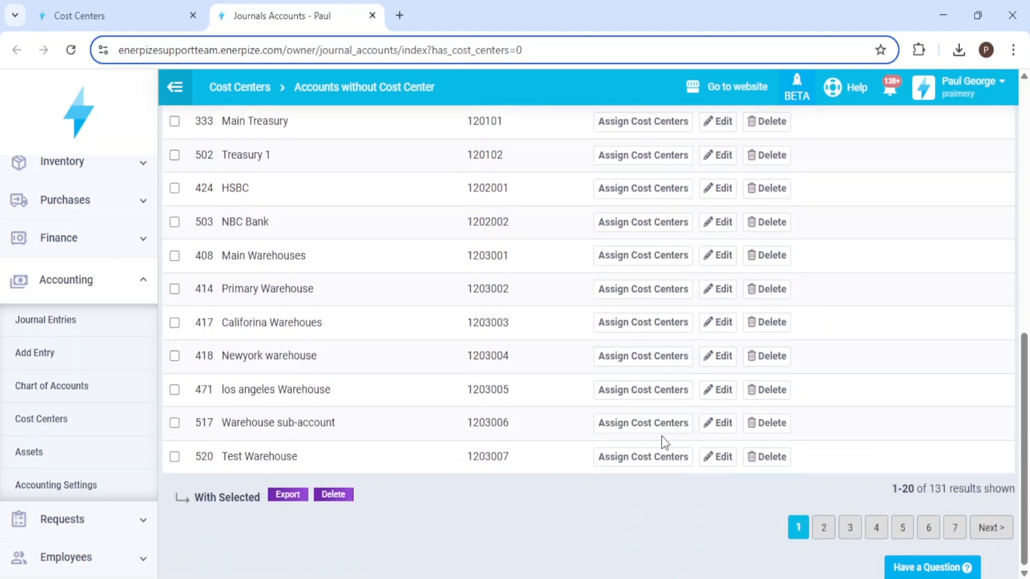
scroll(697, 376, up, 5)
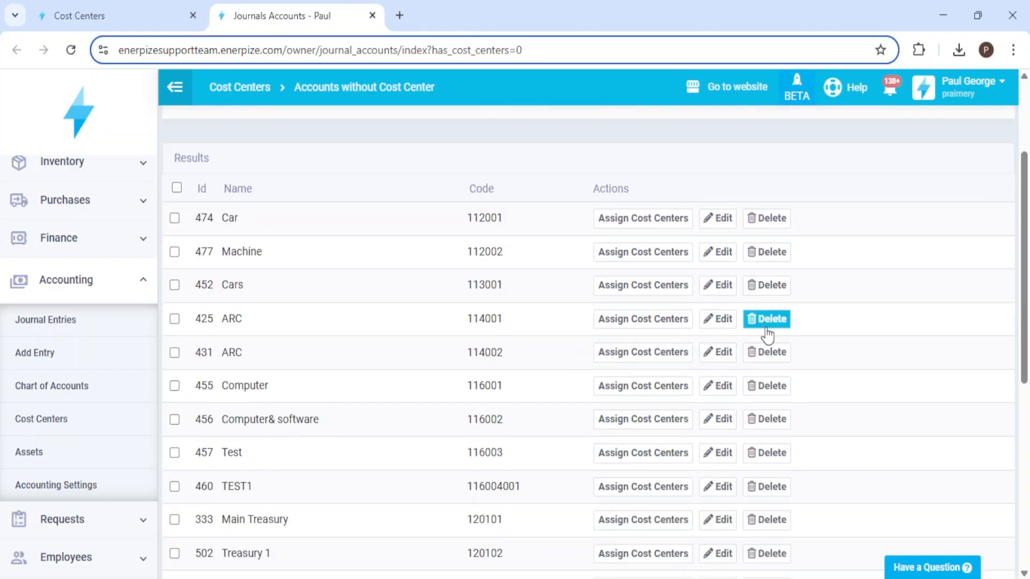
scroll(805, 407, down, 5)
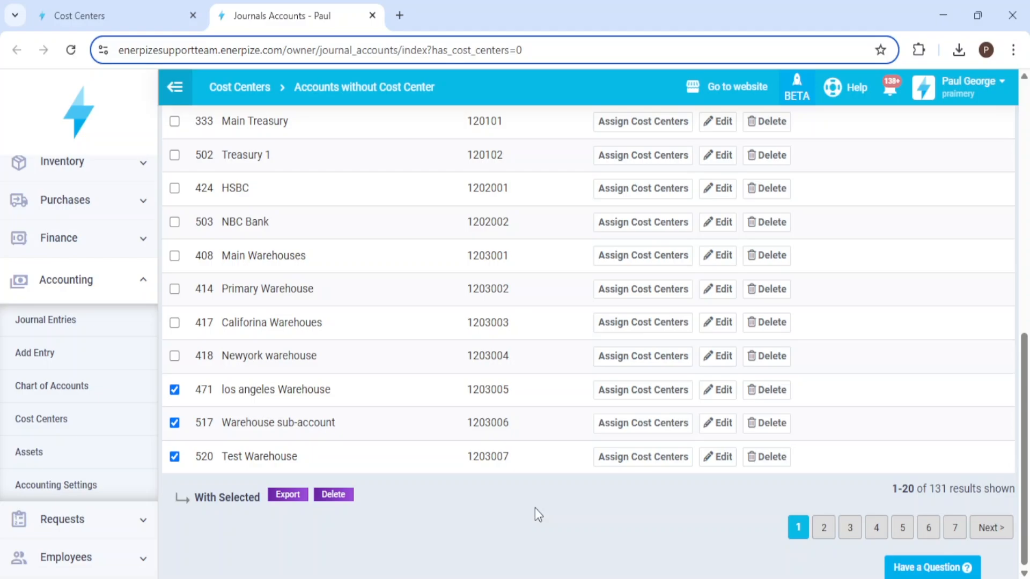
Step: Return to Cost Centers and list the accounts with a cost center
click(155, 5)
click(252, 6)
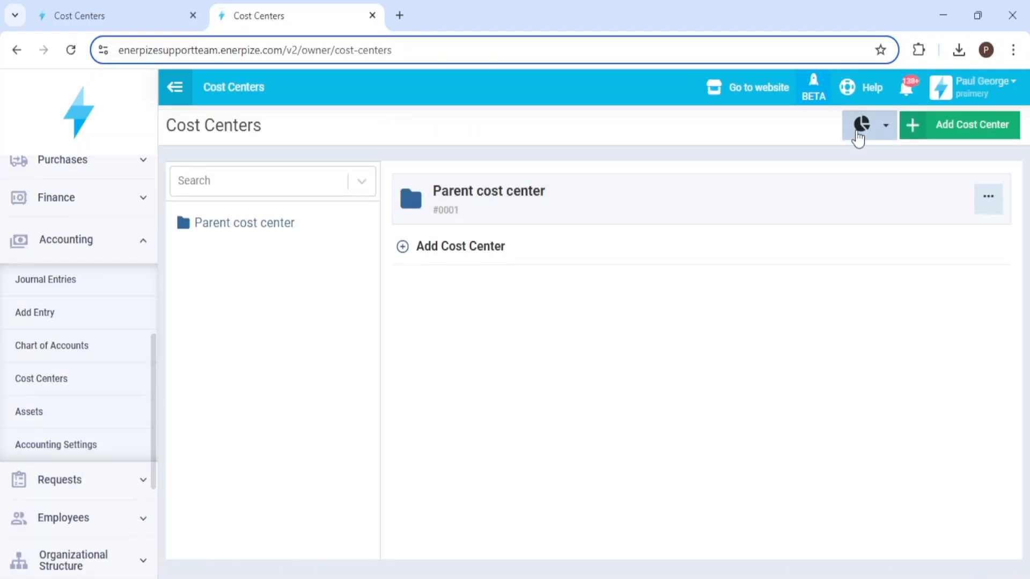
click(858, 139)
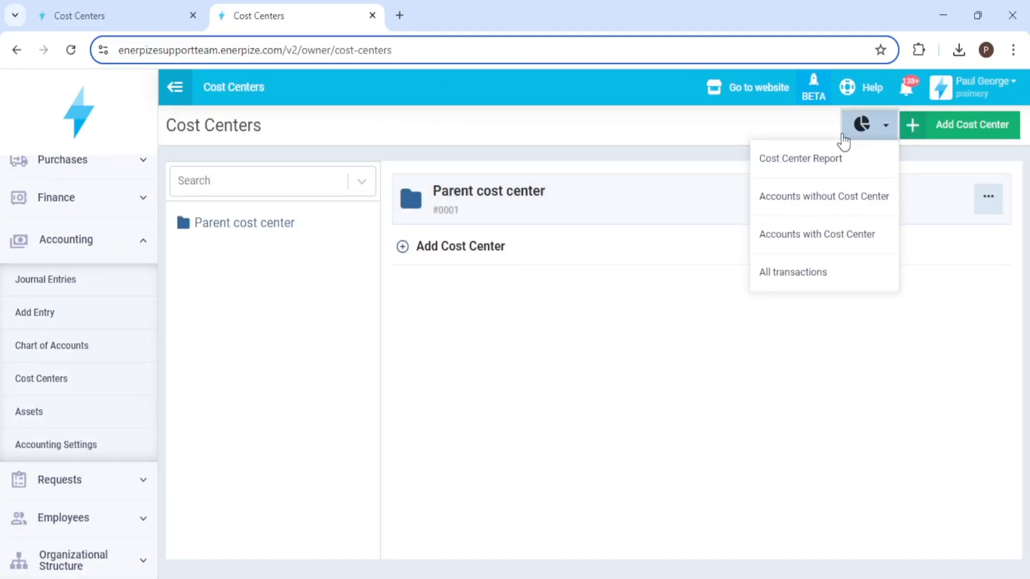
click(835, 231)
Step: Delete the Subaccount 1 cost center assignment of the Electricity account
click(174, 163)
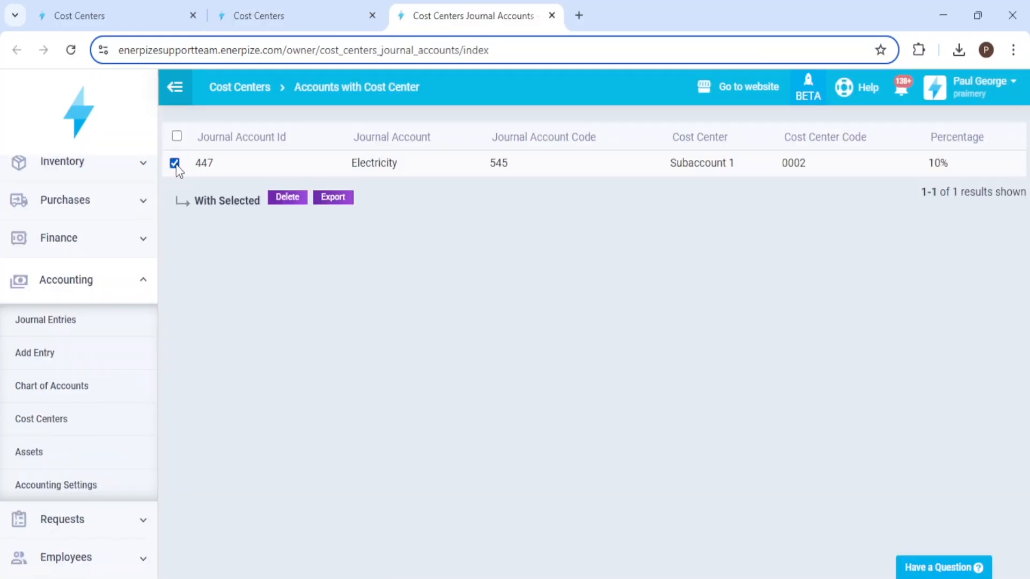
click(288, 197)
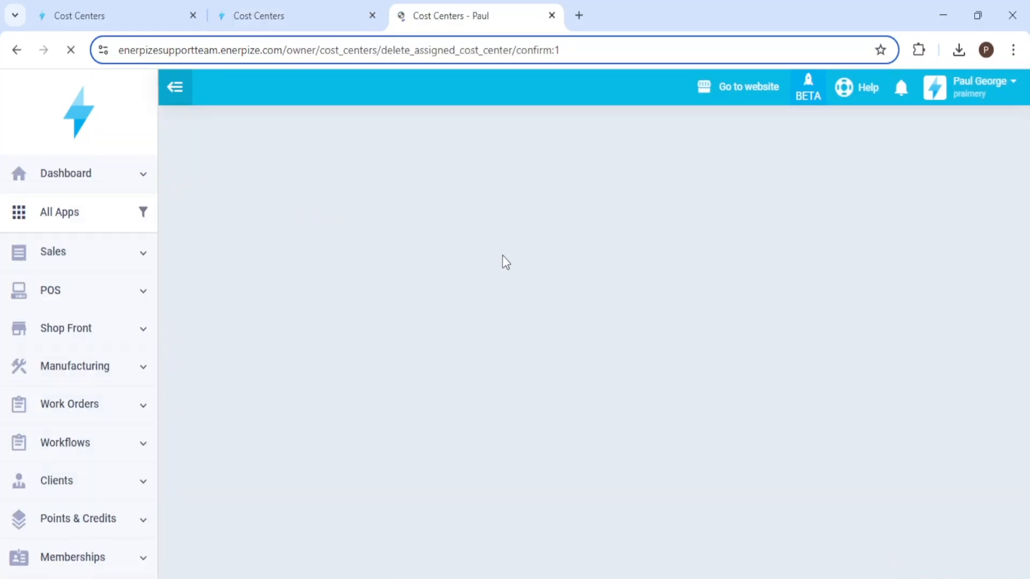
click(579, 286)
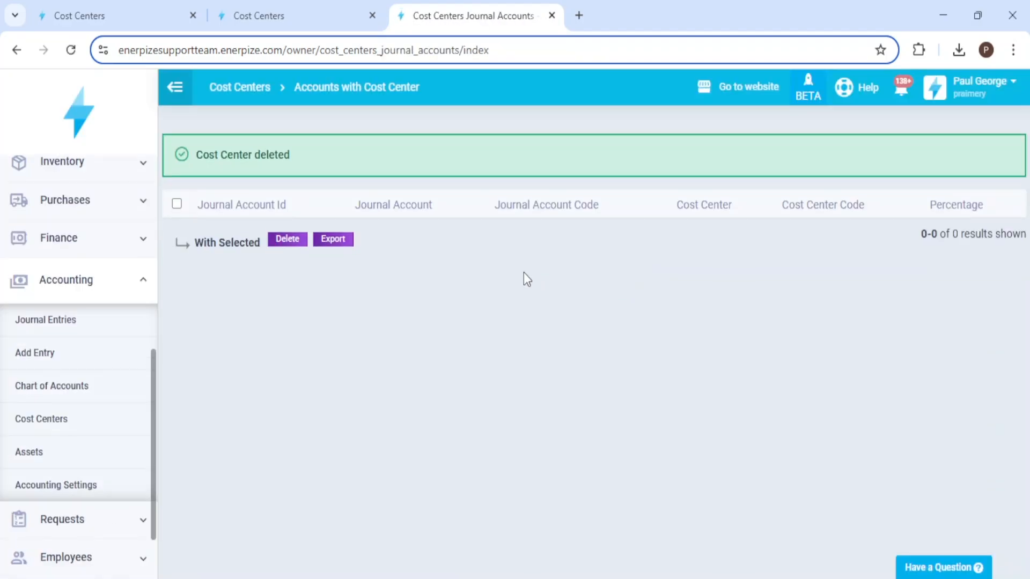
Step: Check the report options of the Cost Centers page and go to the Accounting Reports list
click(288, 7)
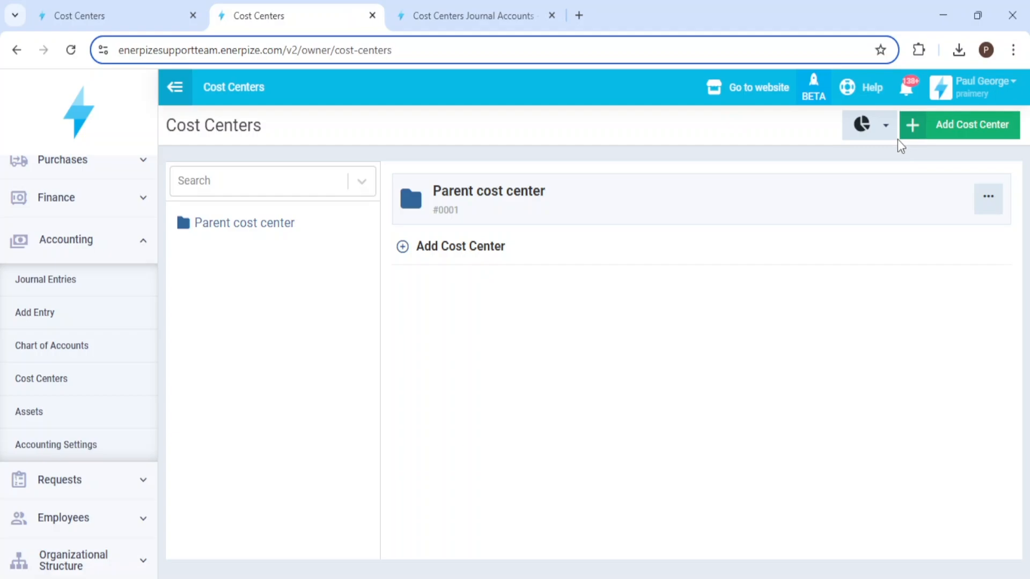
click(882, 130)
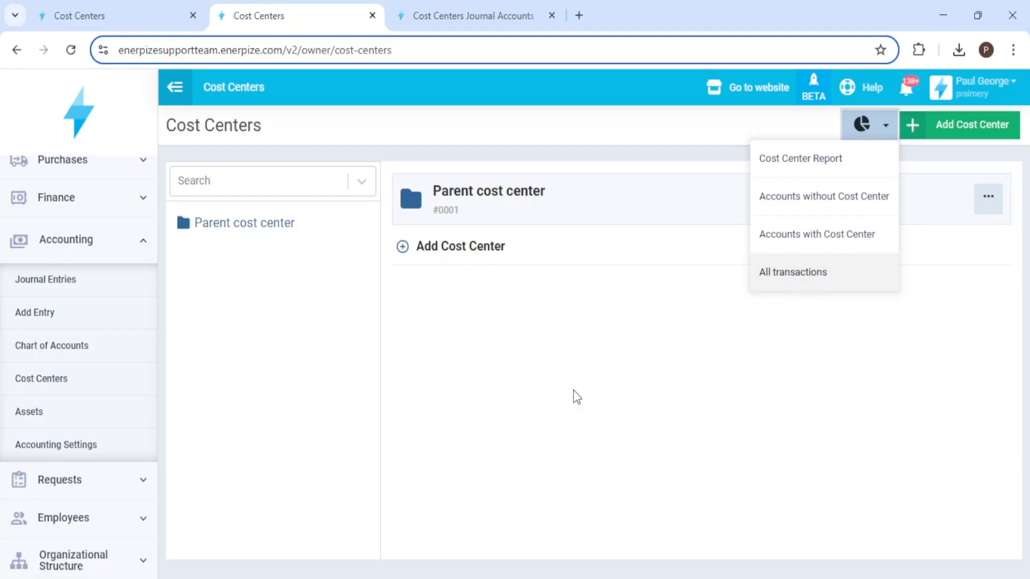
scroll(154, 375, down, 5)
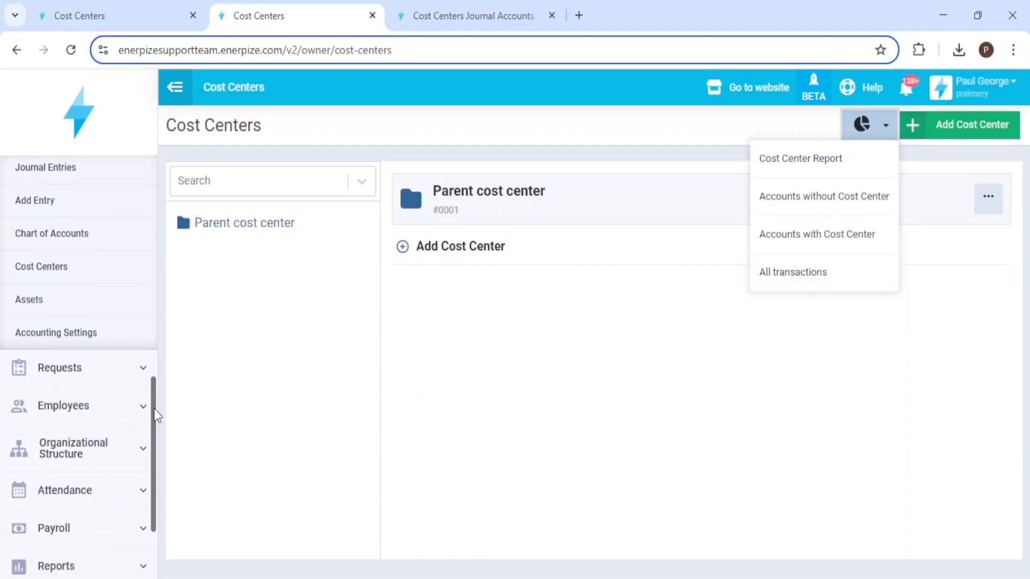
click(87, 450)
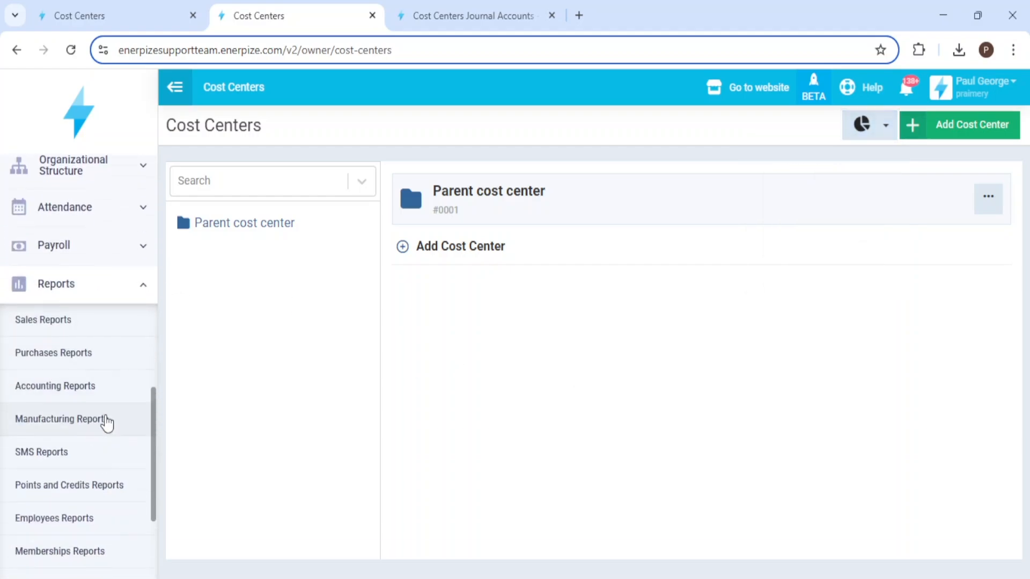
click(47, 354)
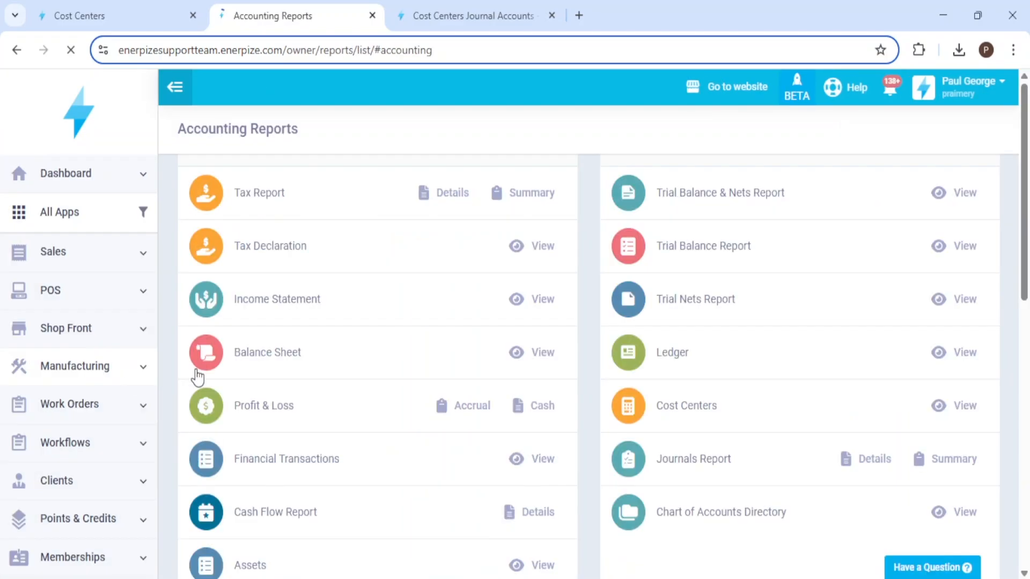